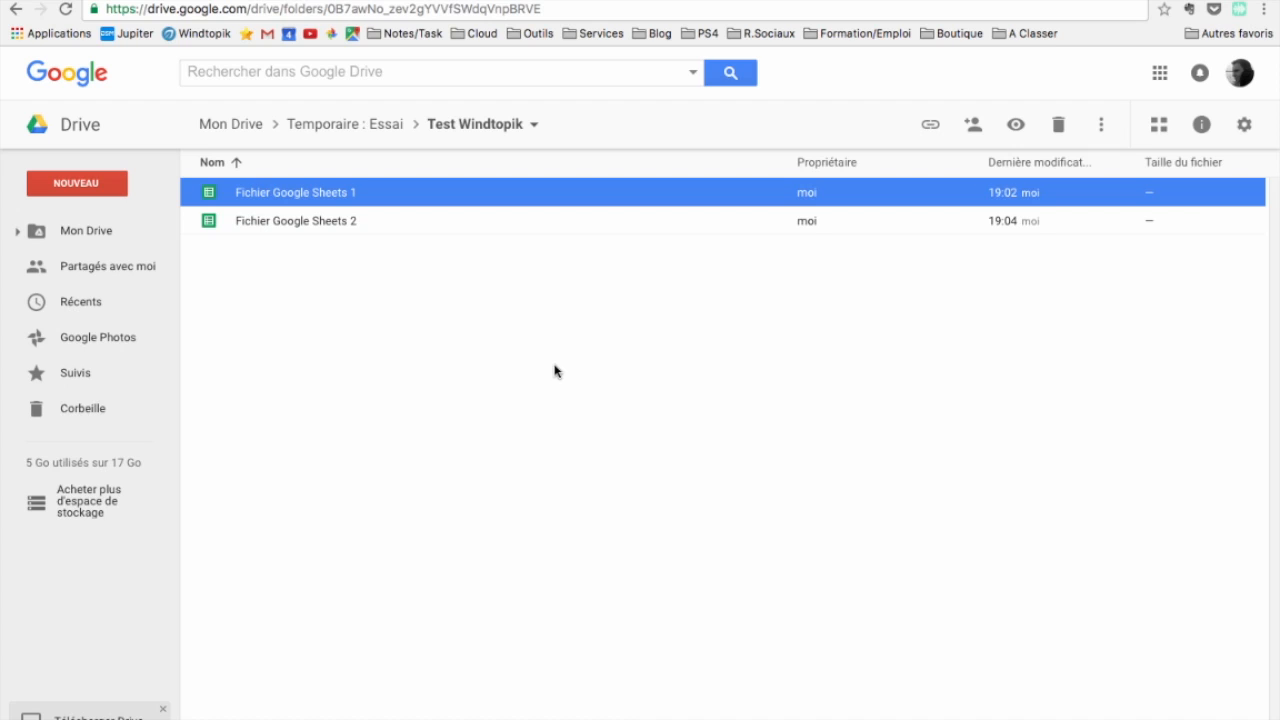
left_click(406, 224)
left_click(377, 192)
left_click(414, 222)
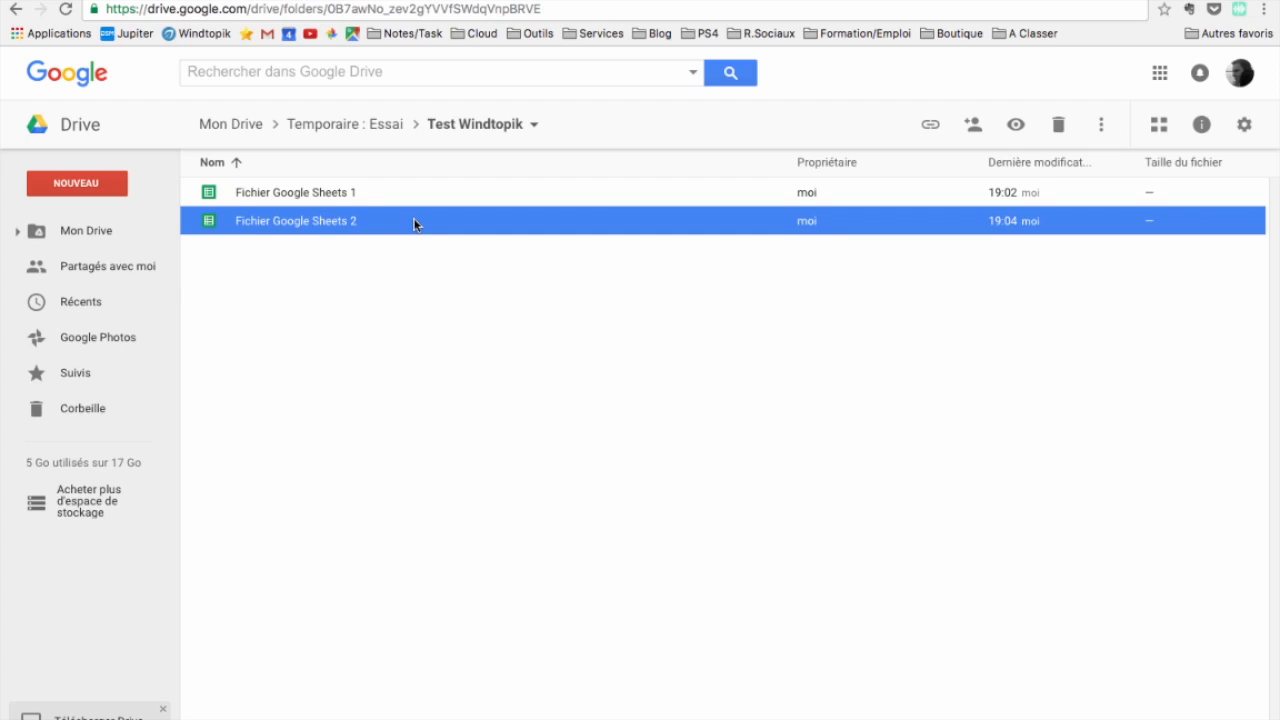
left_click(380, 196)
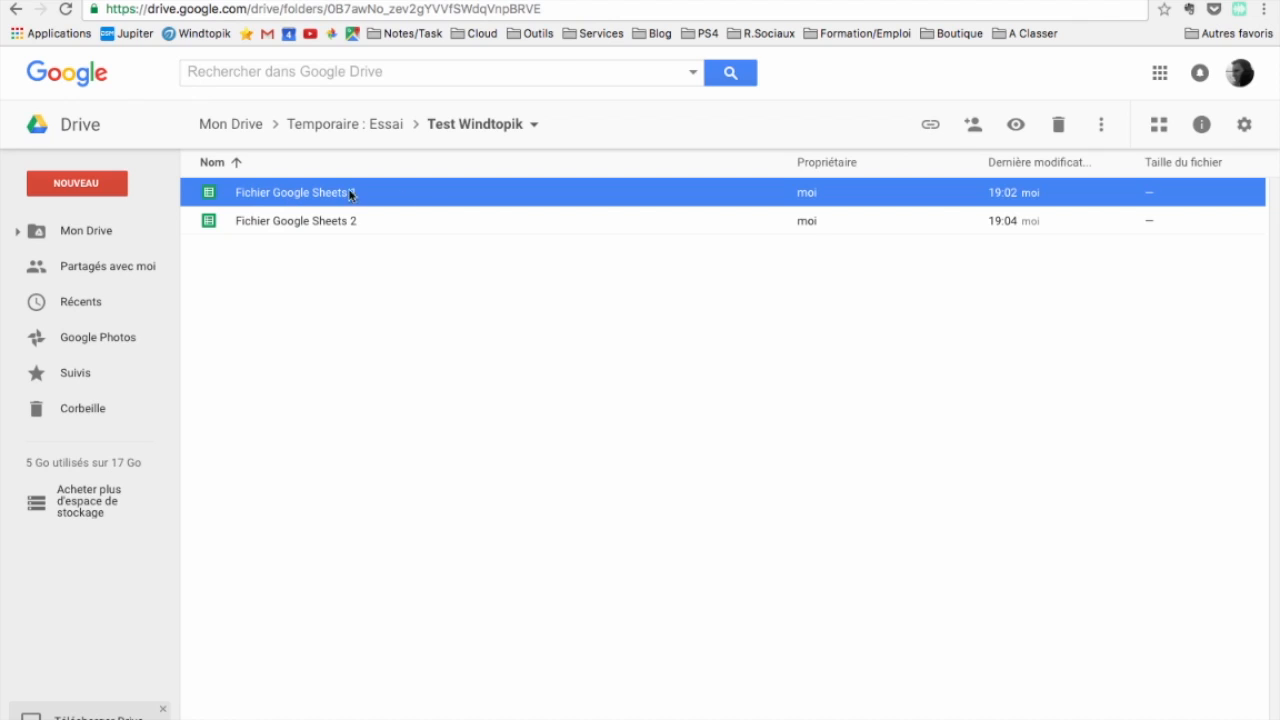
left_click(388, 216)
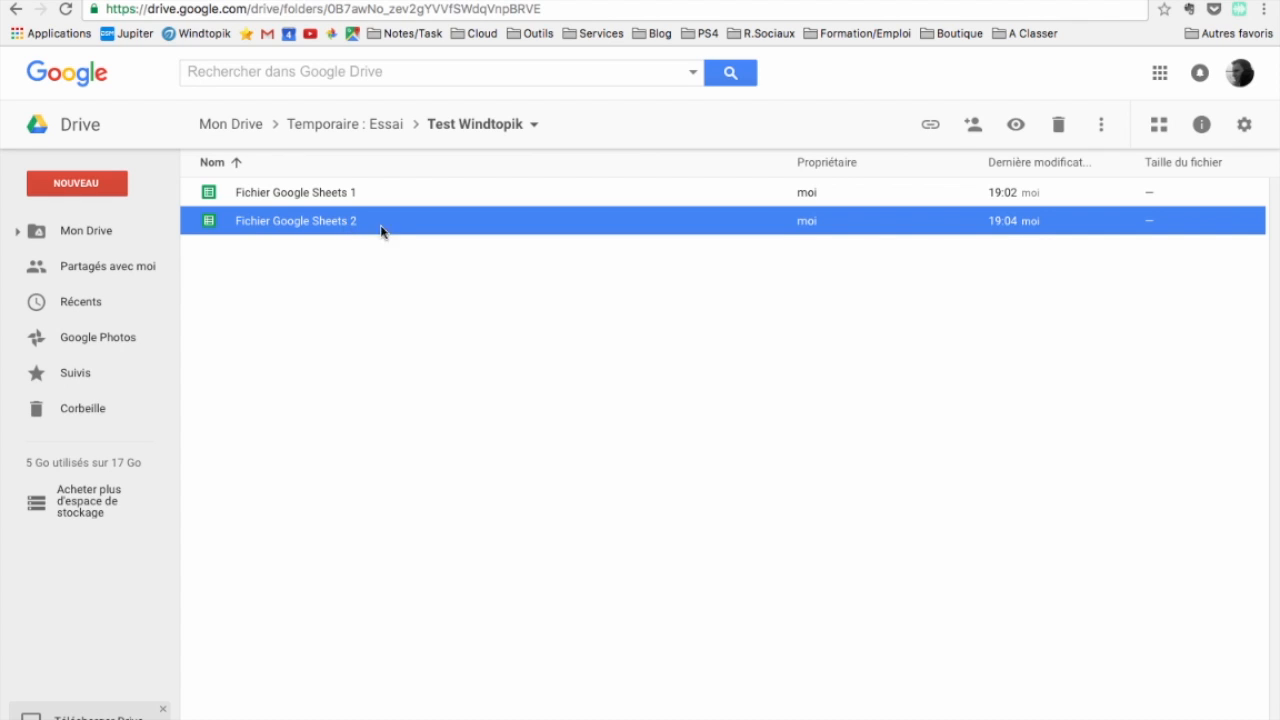
left_click(402, 332)
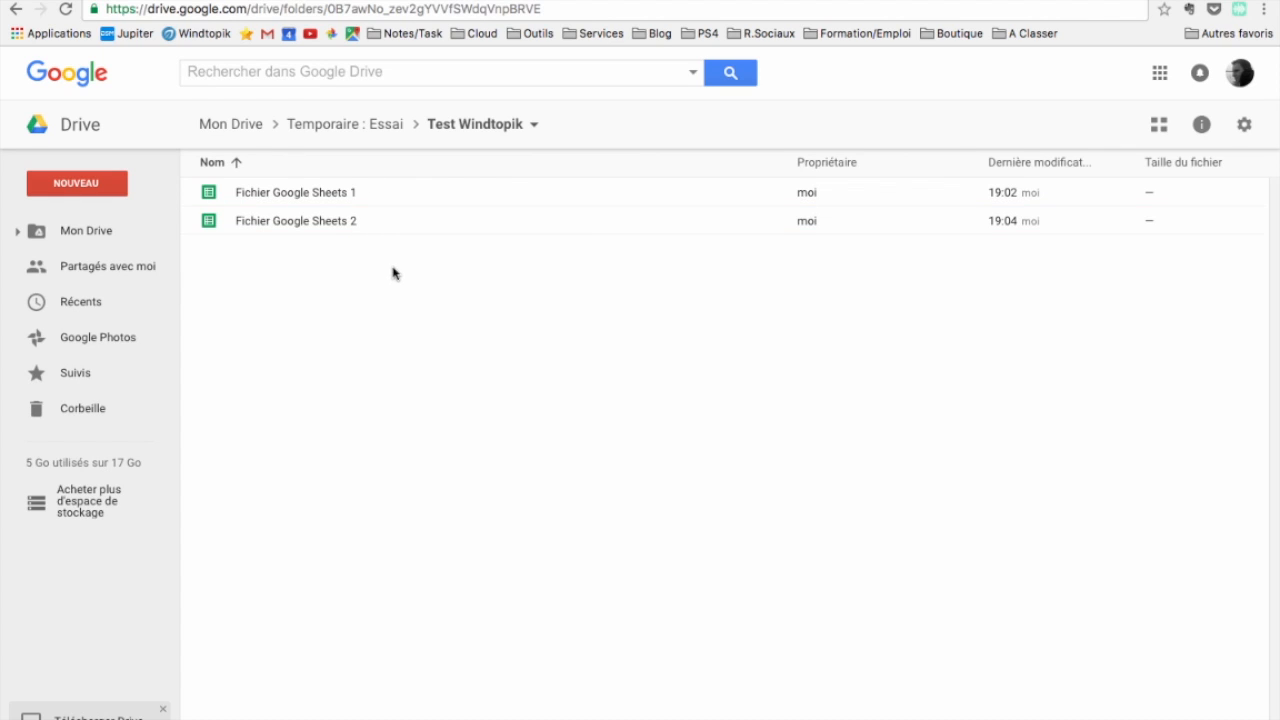
Open both Fichier Google Sheets 1 and Fichier Google Sheets 2 from the Test Windtopik folder, ending on Fichier Google Sheets 2.
left_click(376, 192)
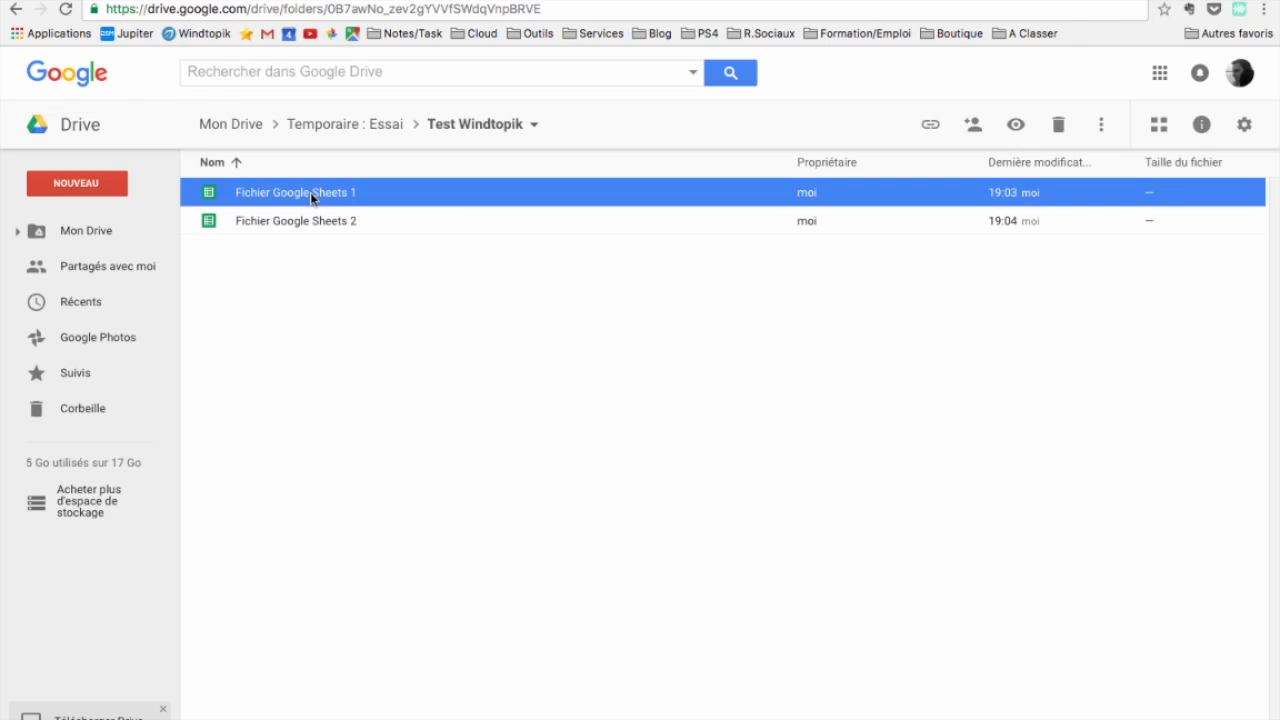
double_click(350, 193)
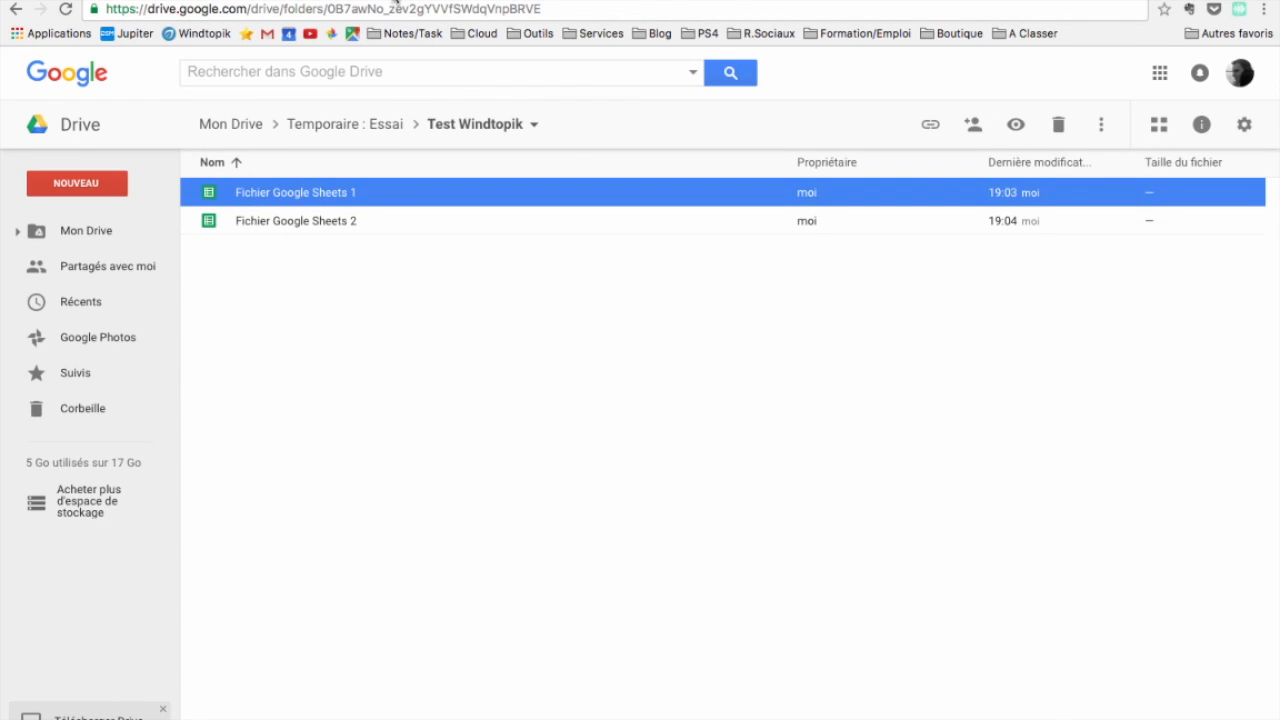
double_click(294, 219)
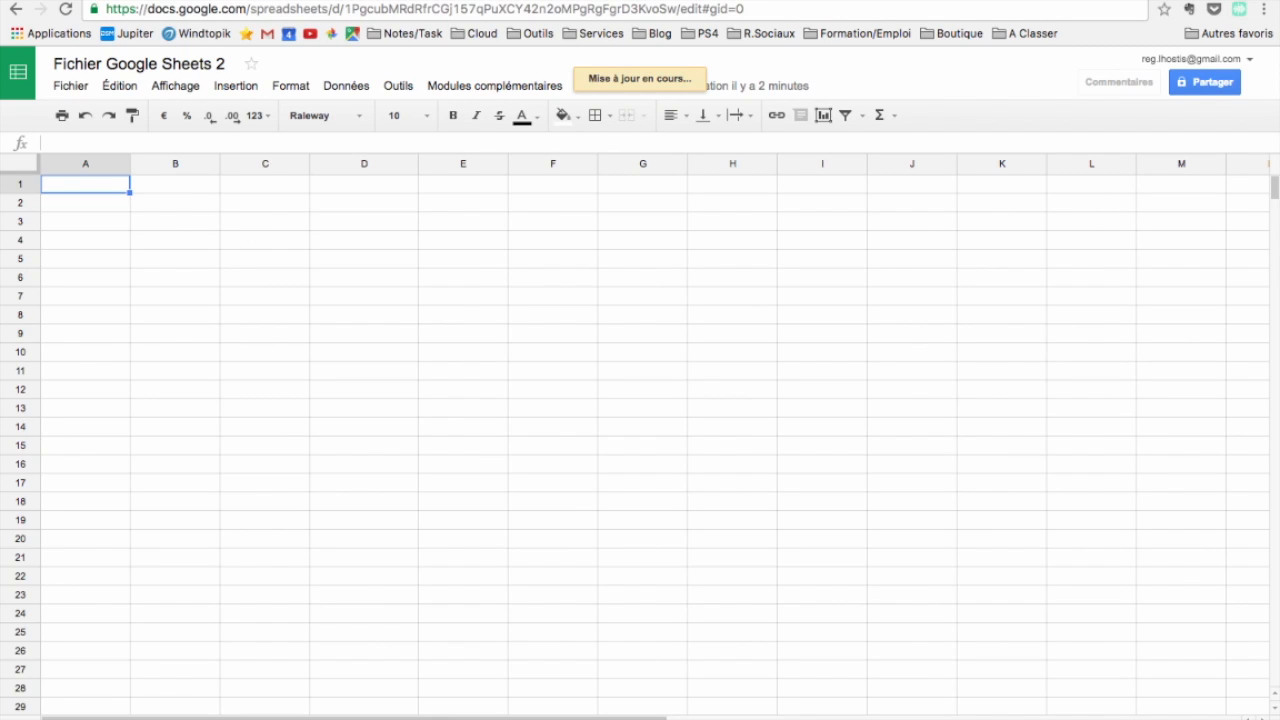
left_click(225, 1)
left_click(564, 1)
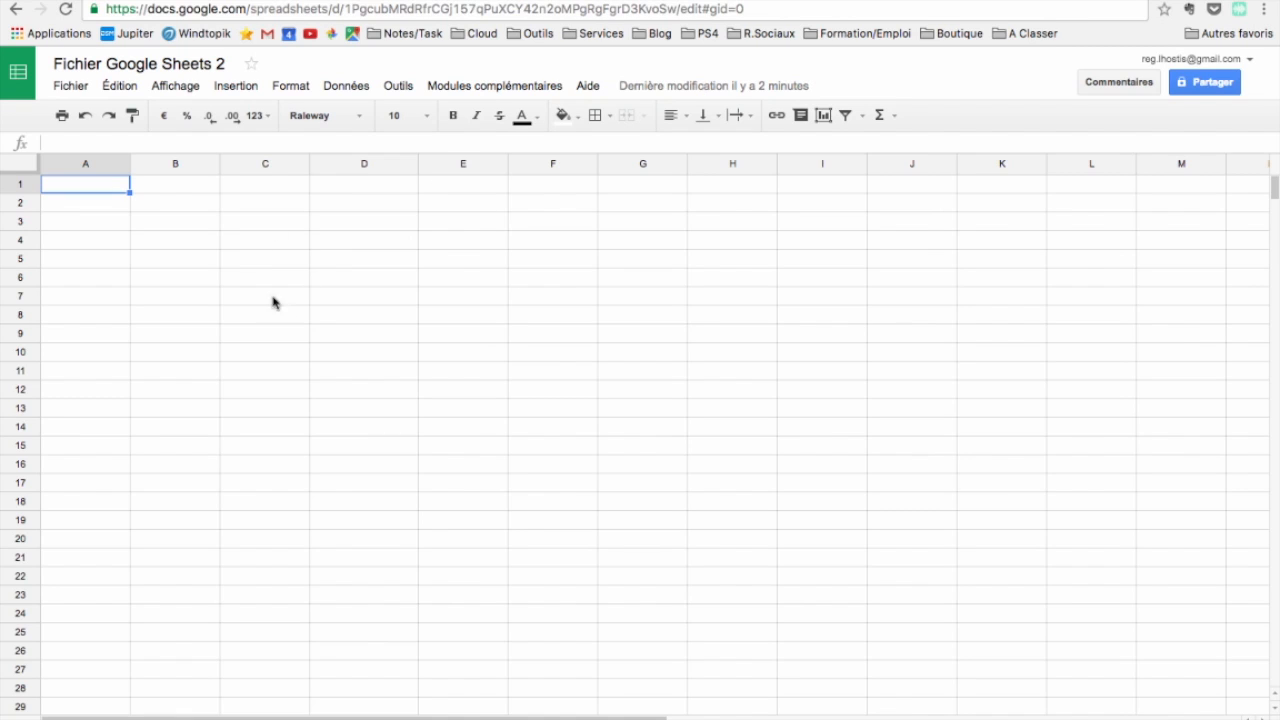
Start an IMPORTRANGE formula in cell B2 of Fichier Google Sheets 2.
left_click(196, 210)
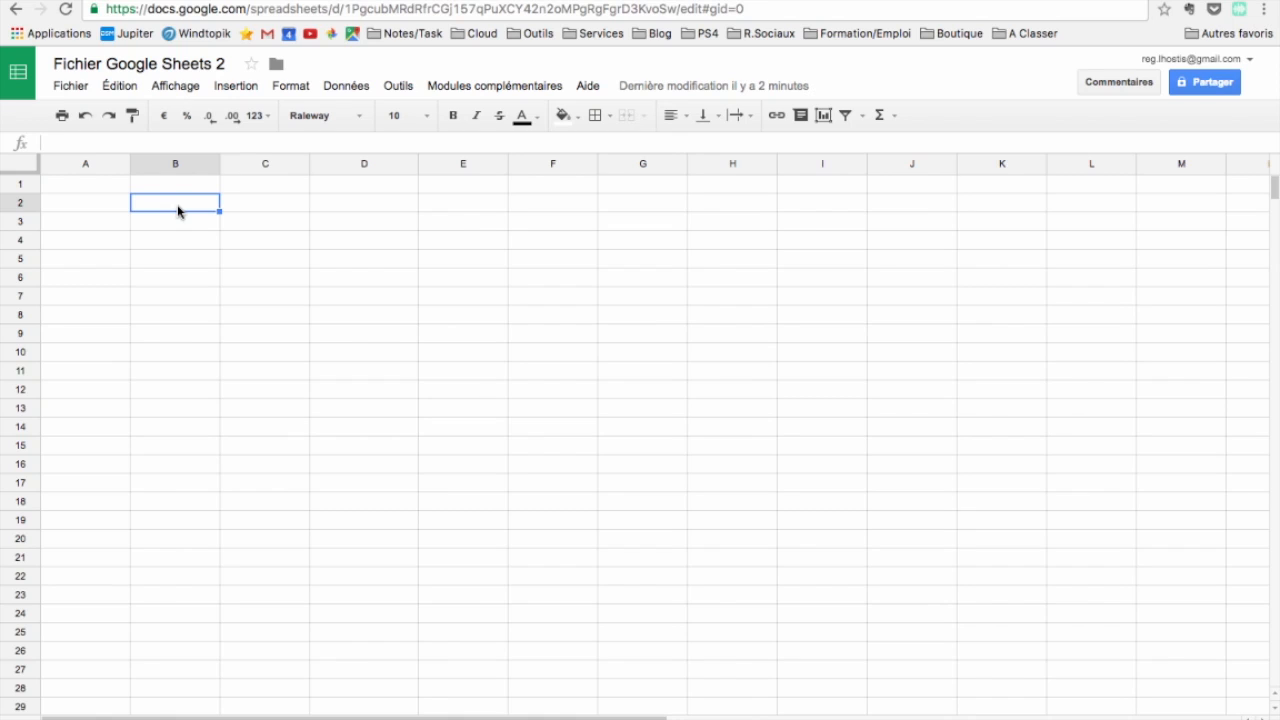
type("=impor")
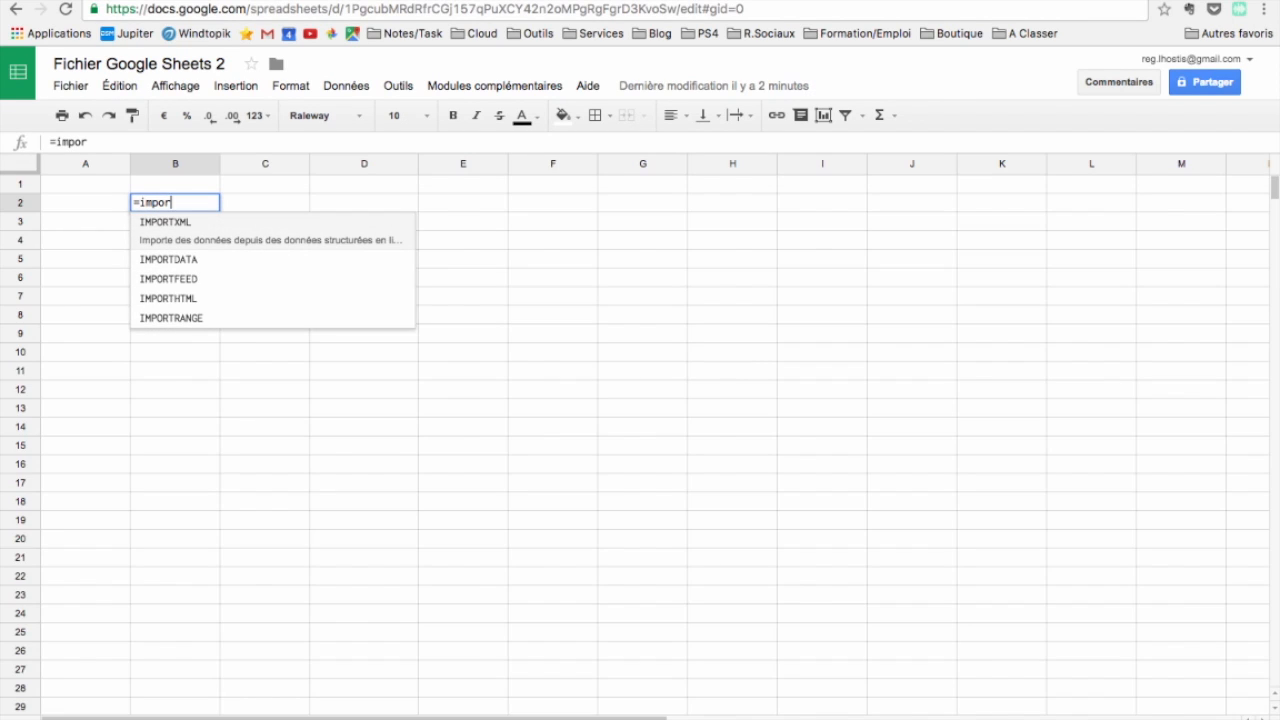
key("Down")
key("Down")
key("Down")
key("Down")
key("Tab")
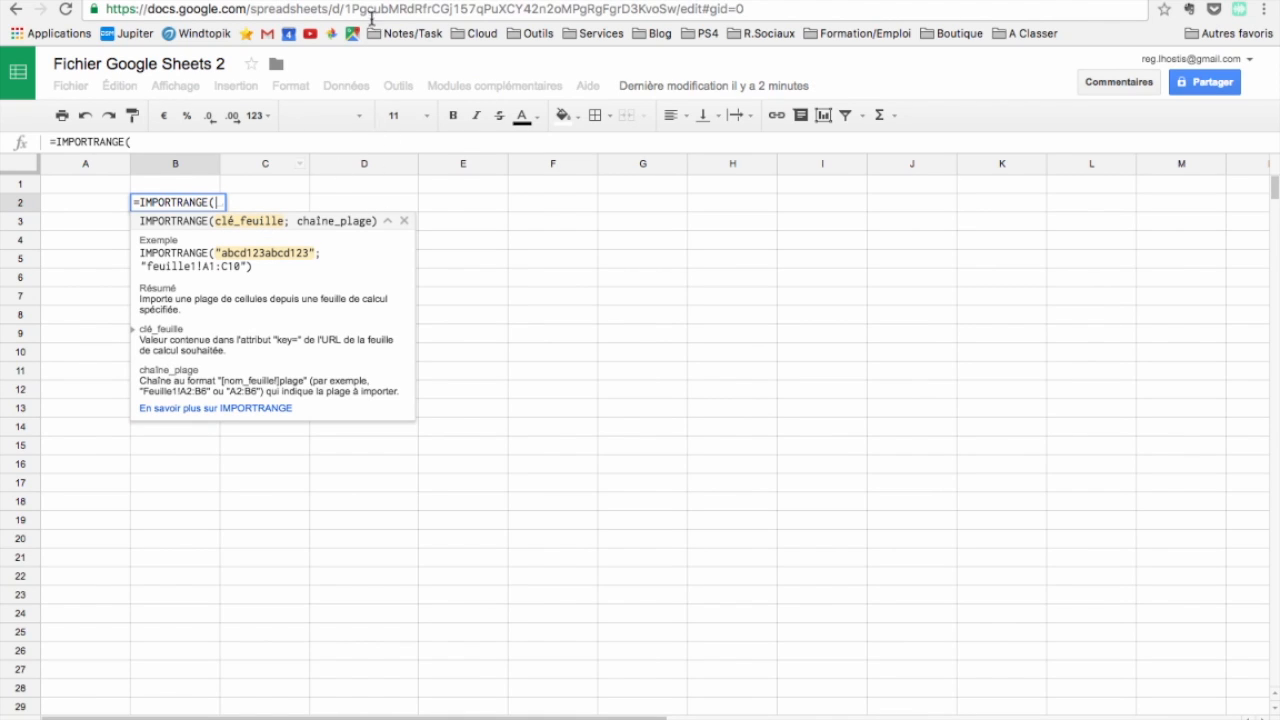
Copy the spreadsheet key from the URL of Fichier Google Sheets 1.
left_click_drag(345, 9, 674, 14)
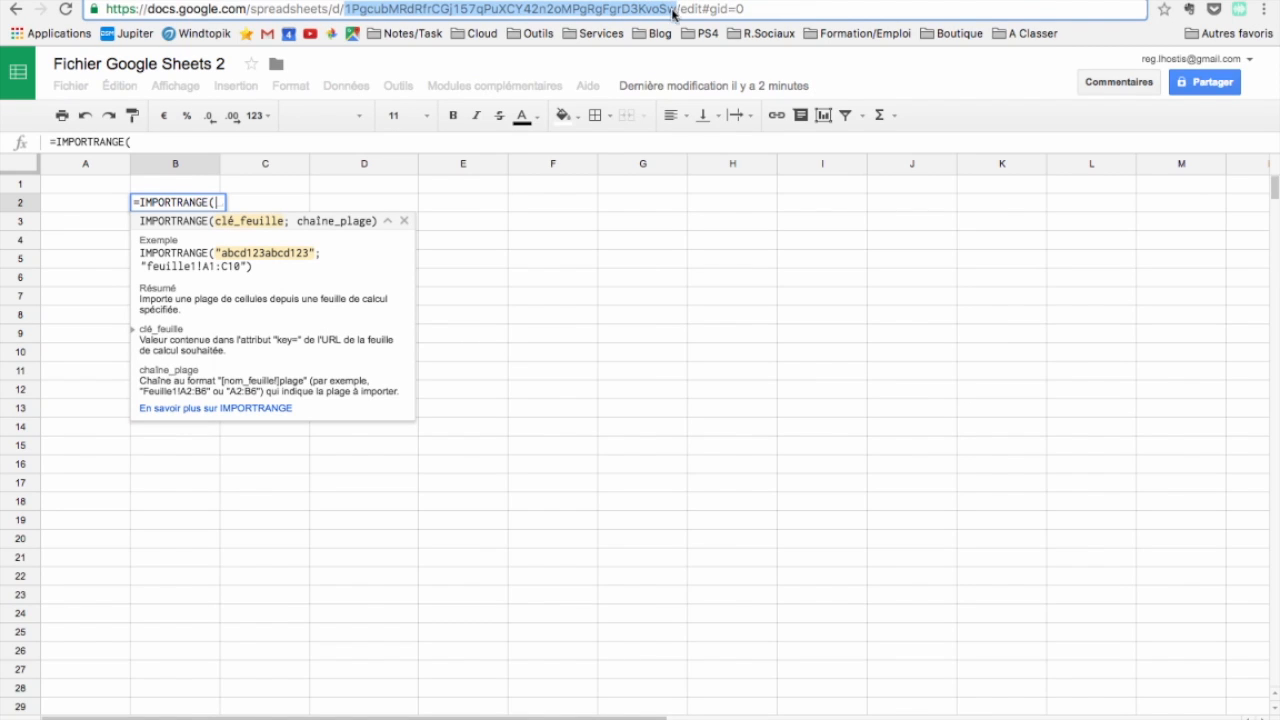
left_click(412, 1)
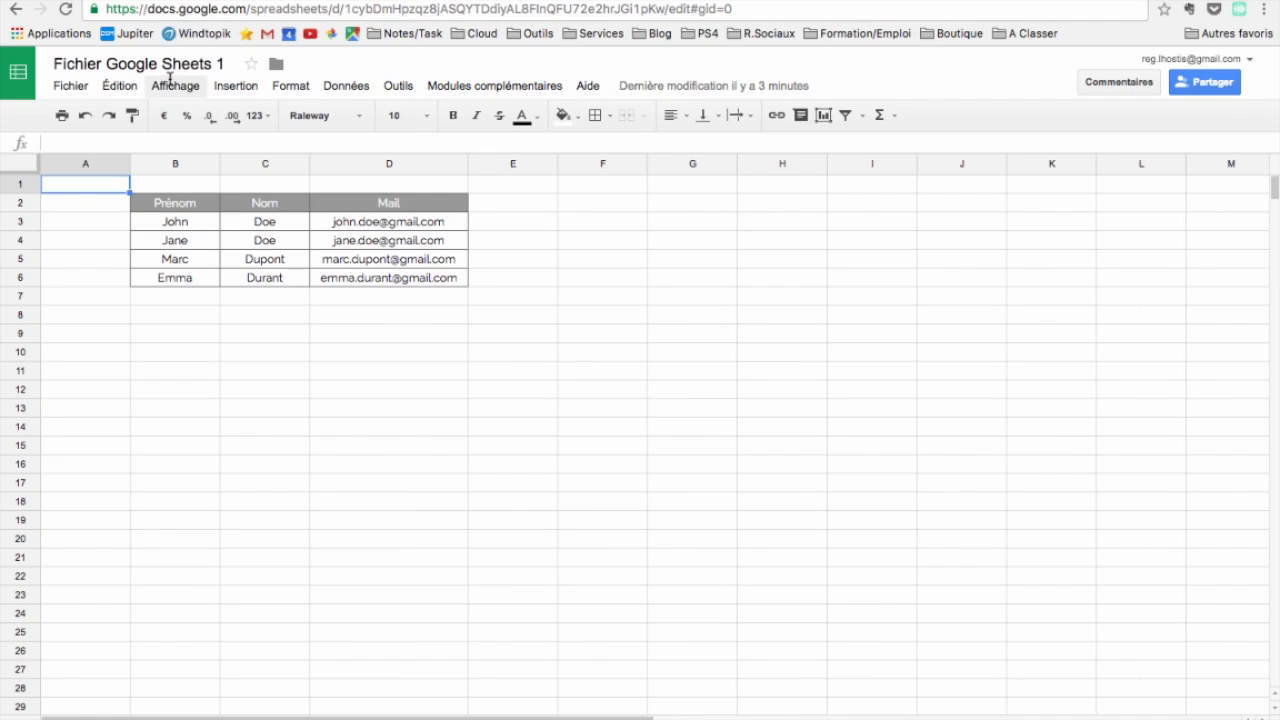
left_click_drag(346, 9, 666, 9)
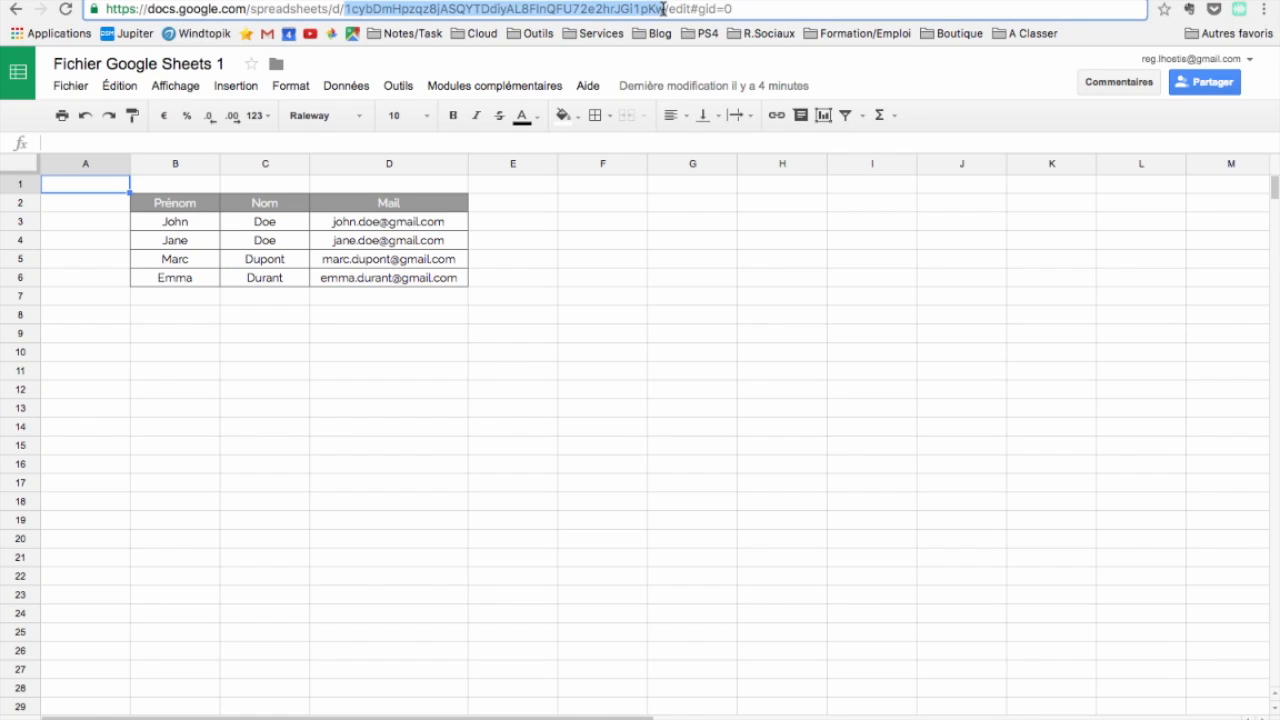
right_click(588, 12)
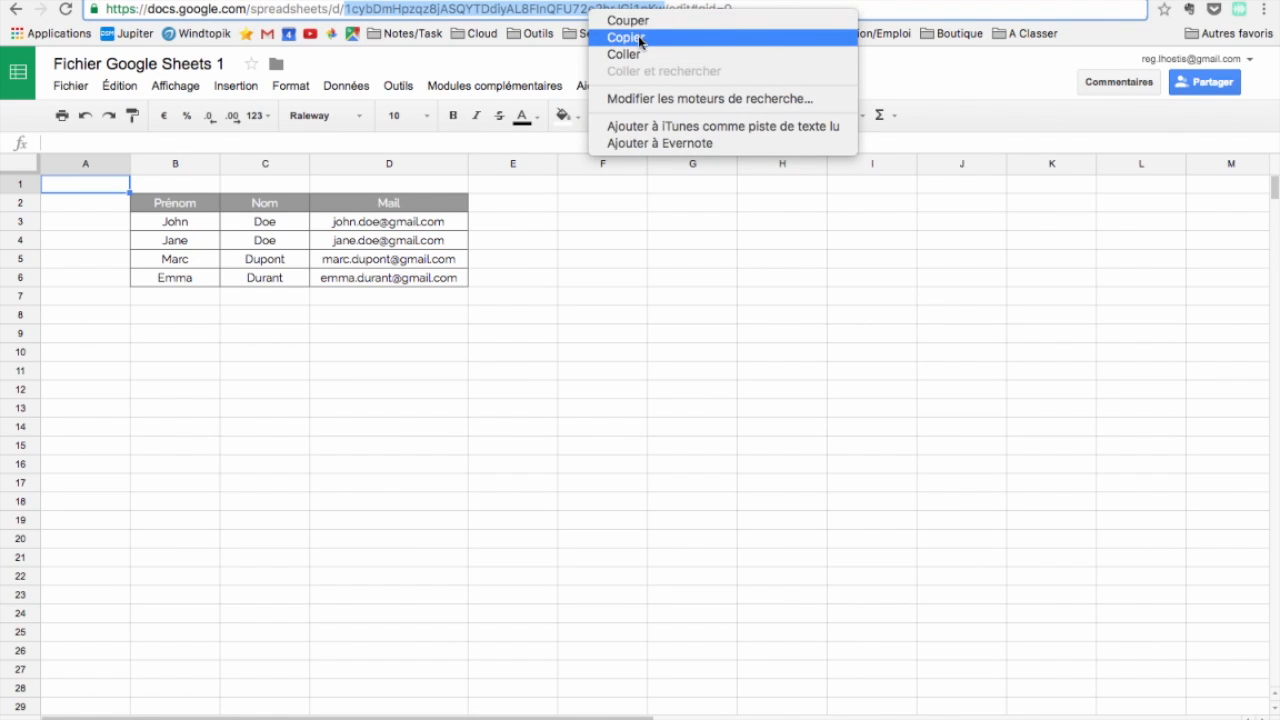
left_click(640, 38)
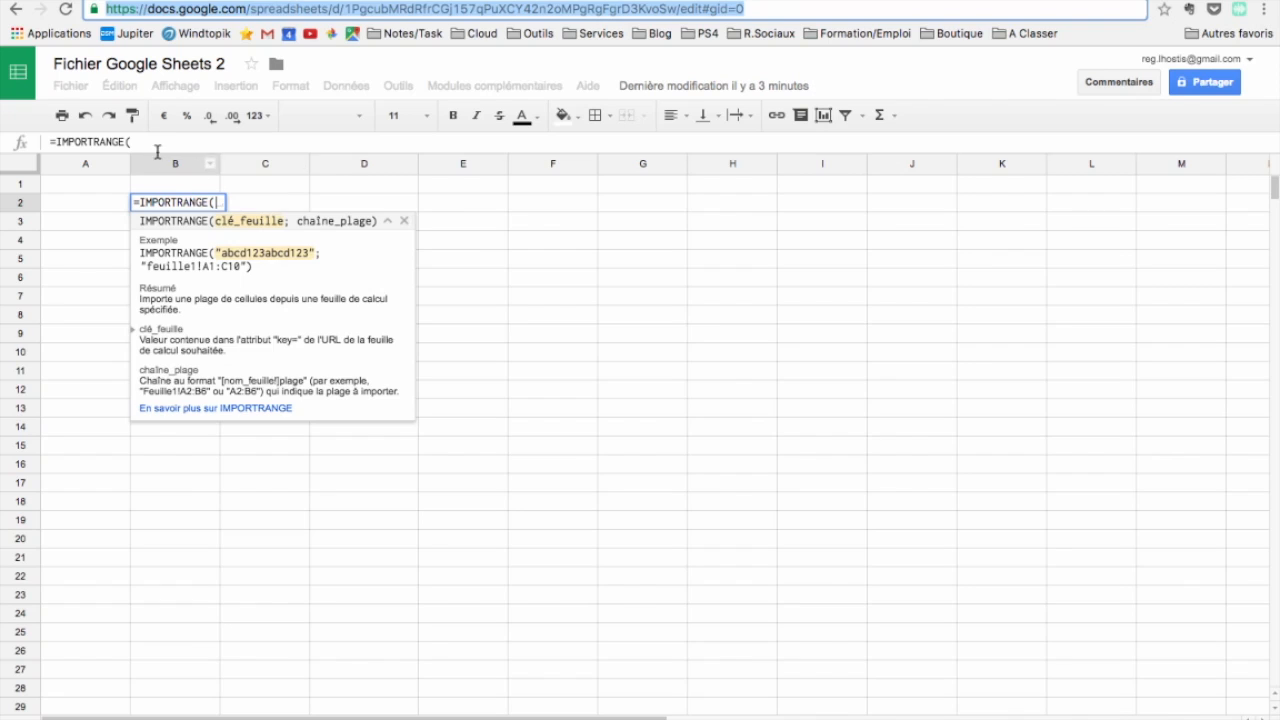
Paste the copied spreadsheet key in quotation marks as the first IMPORTRANGE argument in Fichier Google Sheets 2, followed by a semicolon.
left_click(143, 141)
type("\"")
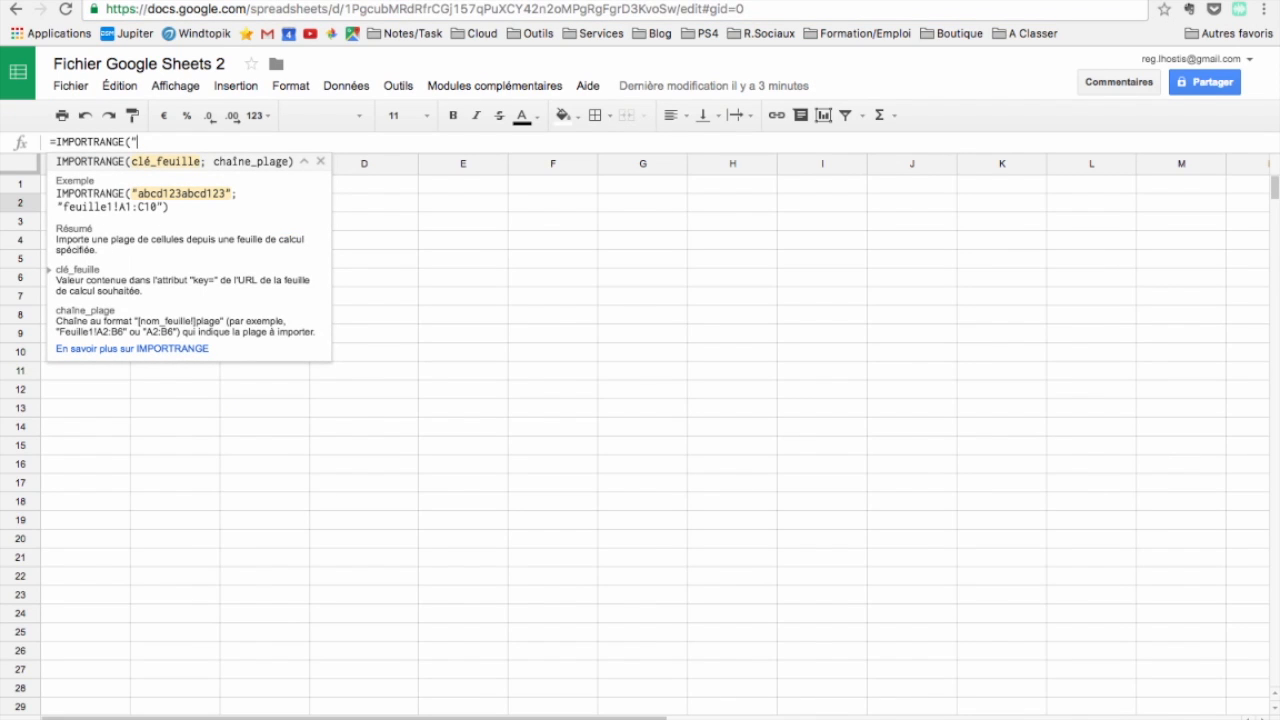
right_click(136, 141)
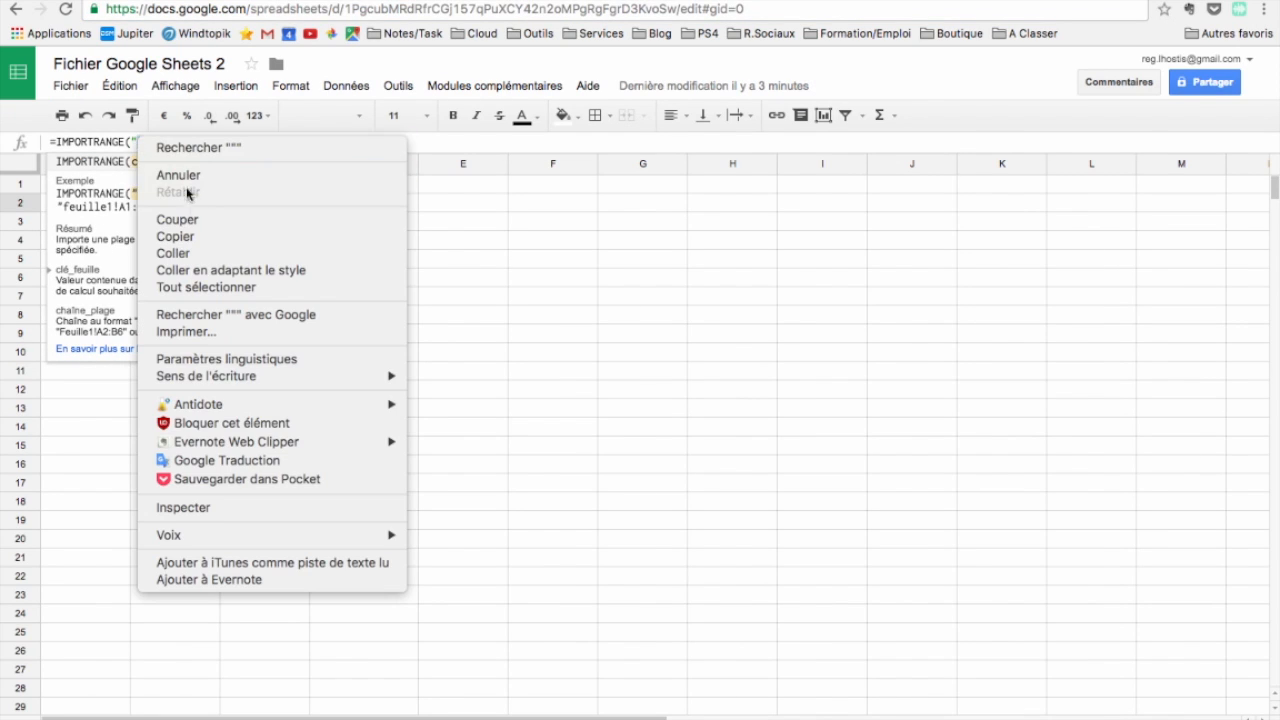
left_click(189, 253)
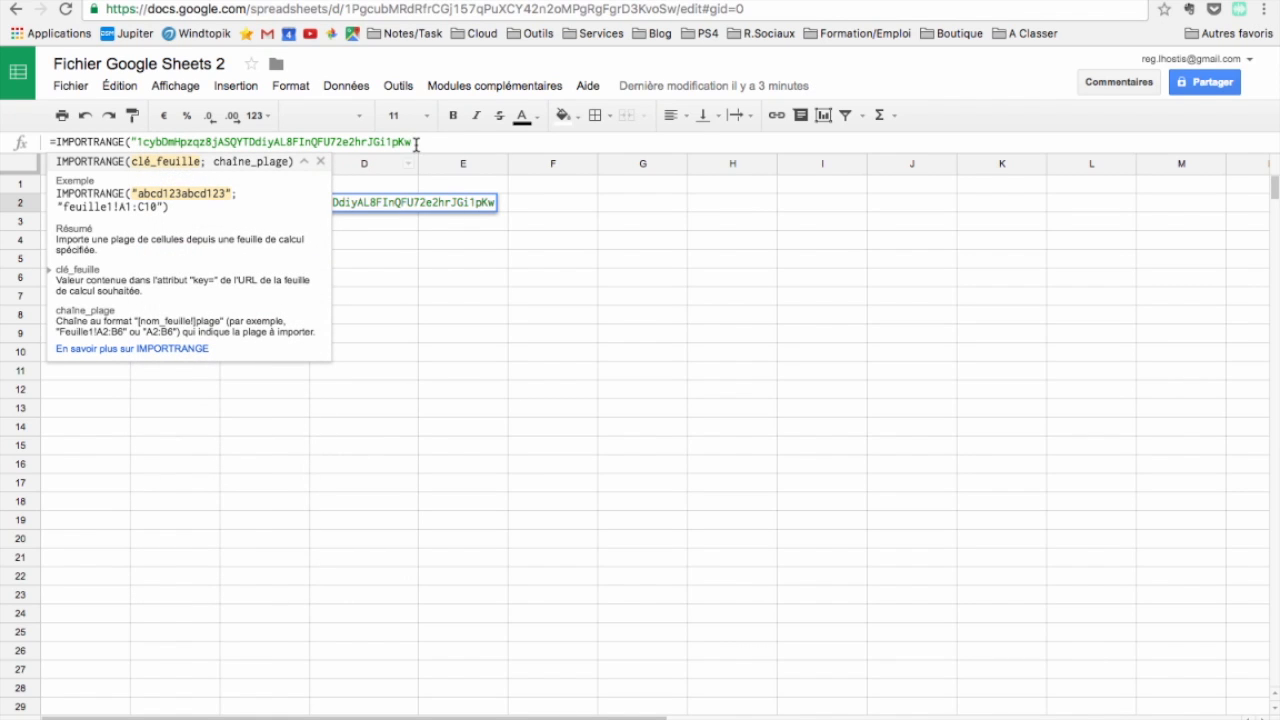
type("\";")
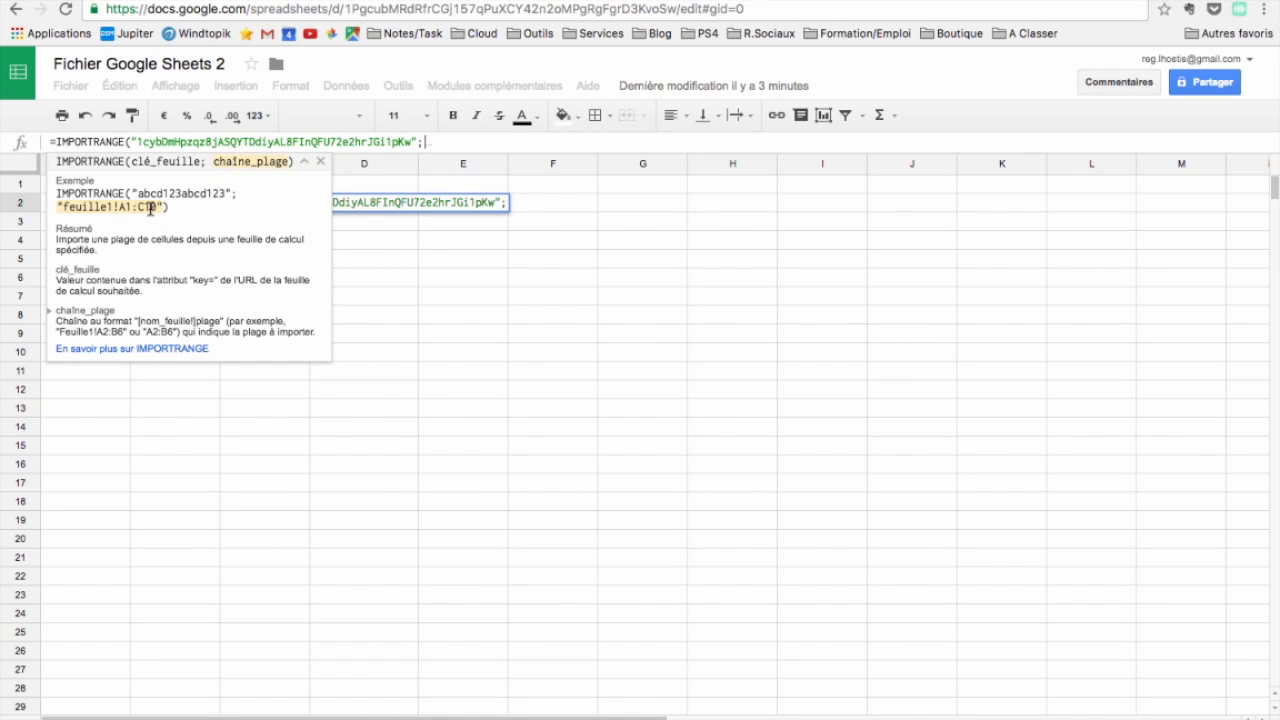
Check the table's extent in Fichier Google Sheets 1, and complete the IMPORTRANGE formula with the range "données!B2:D6".
left_click(190, 0)
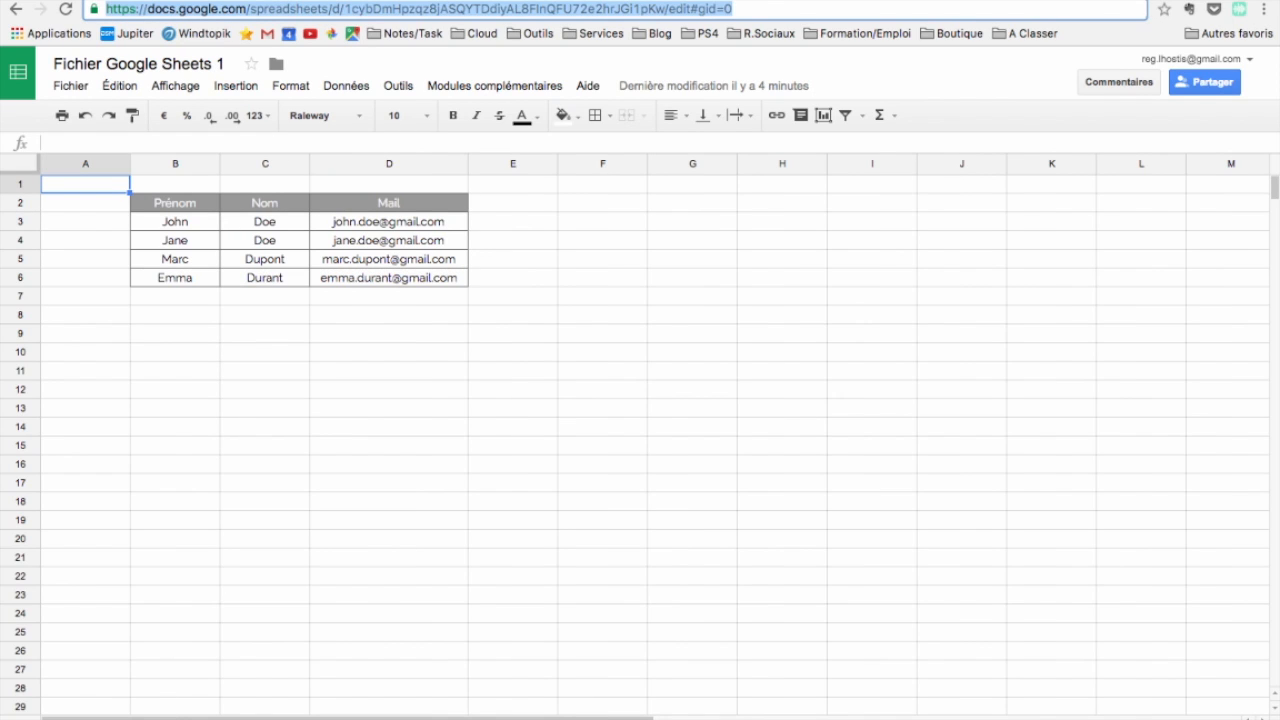
left_click(170, 205)
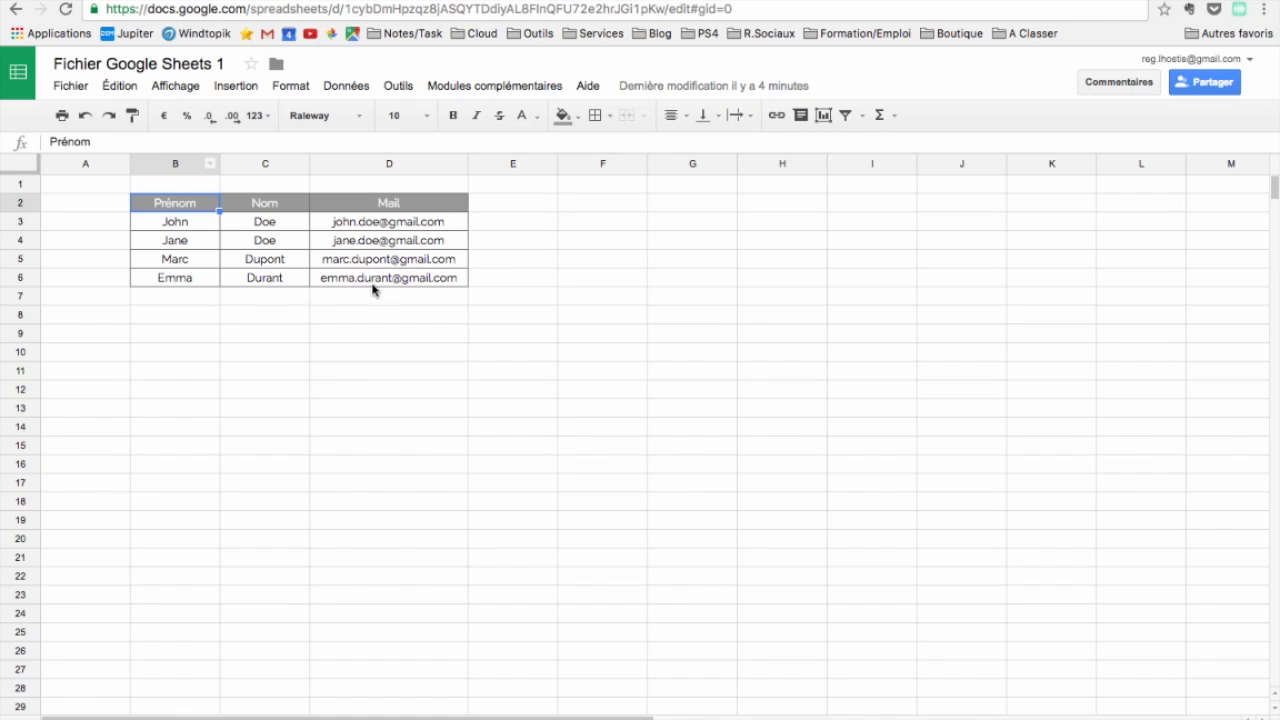
left_click(400, 0)
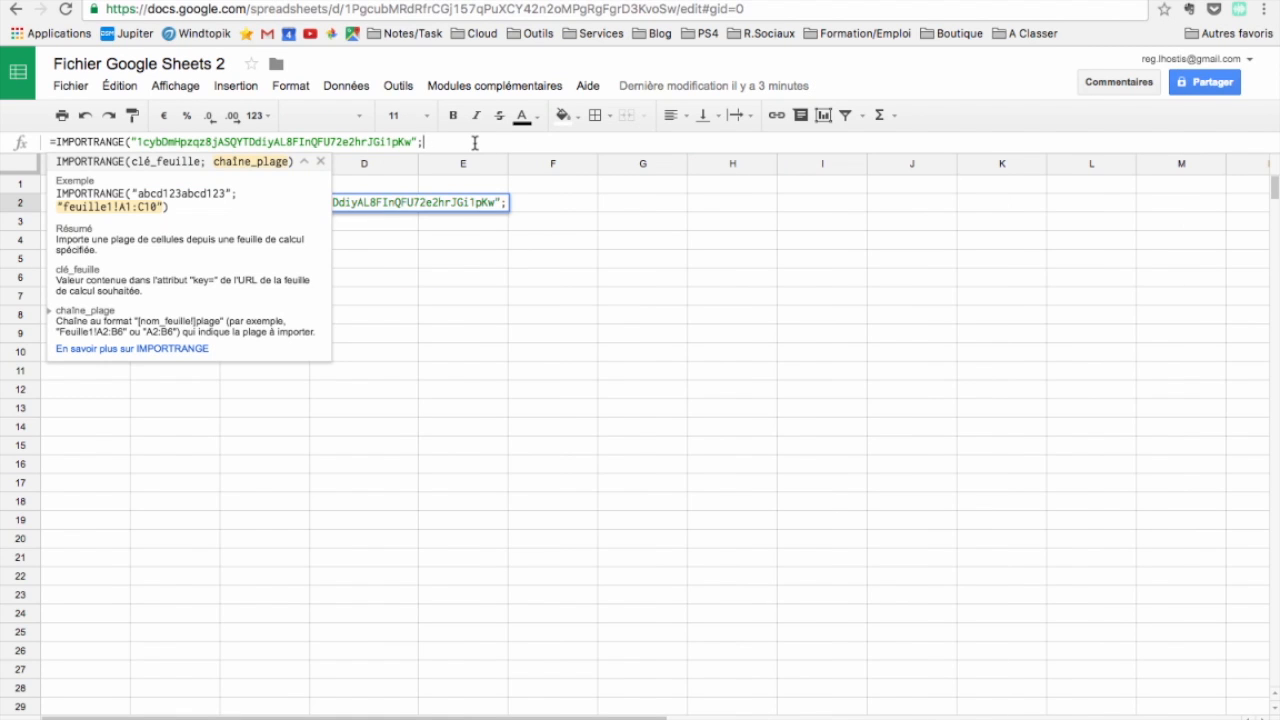
type("\"donn")
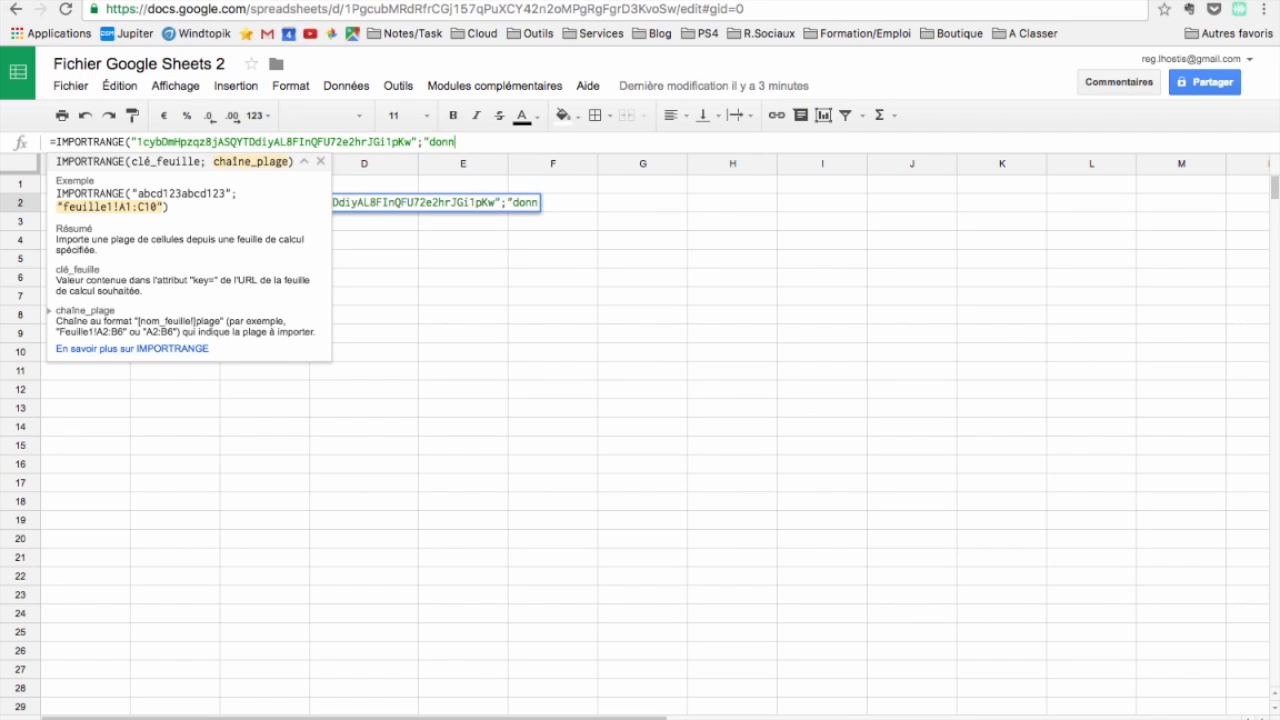
type("ées!B2")
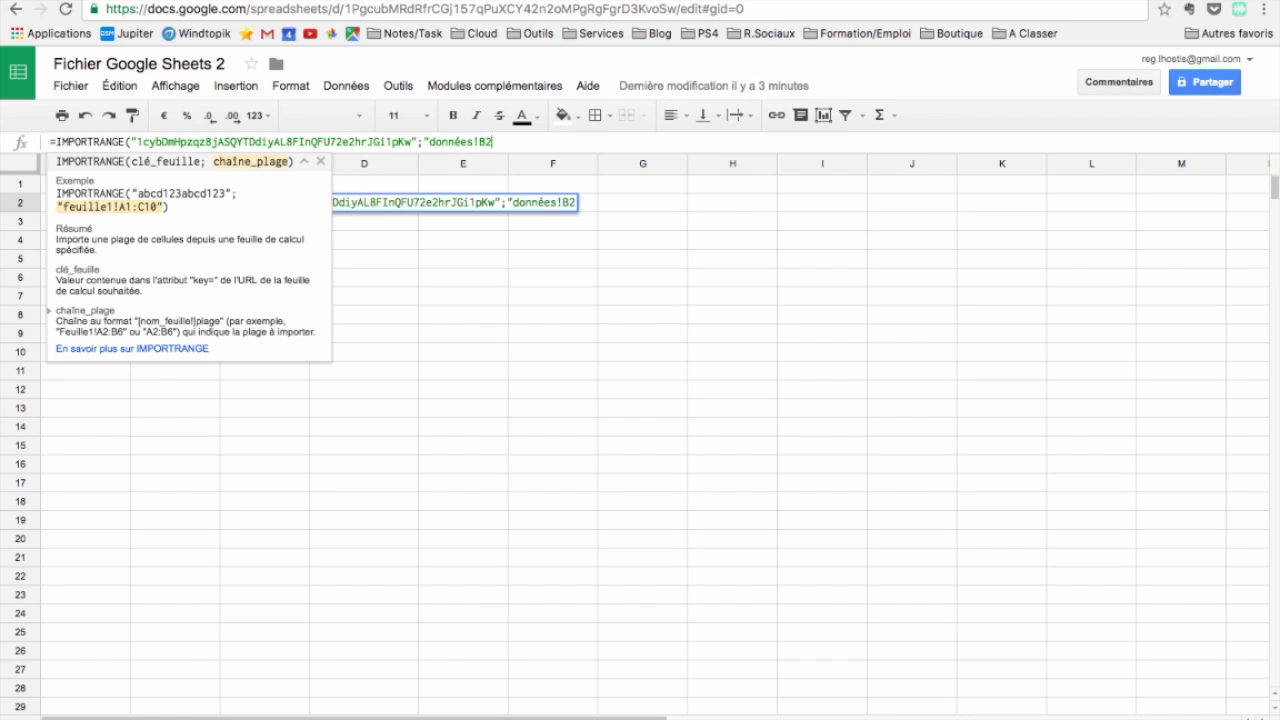
type(":D6\")")
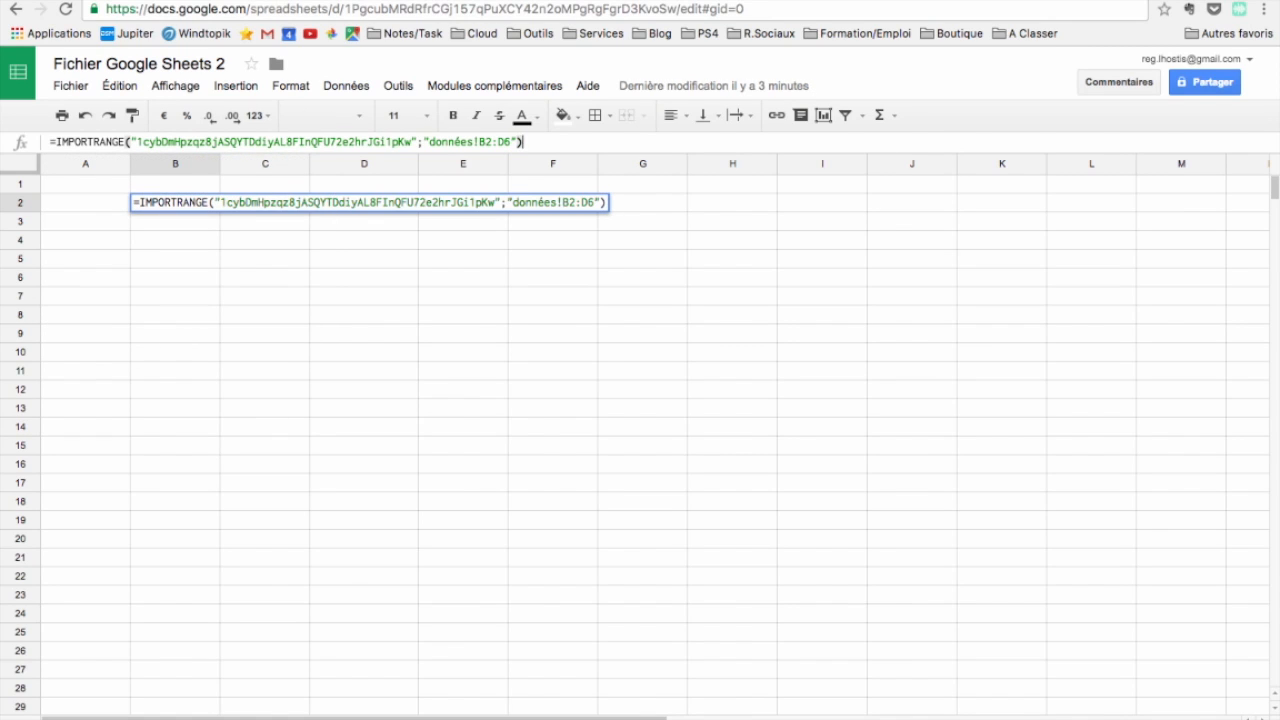
key("Return")
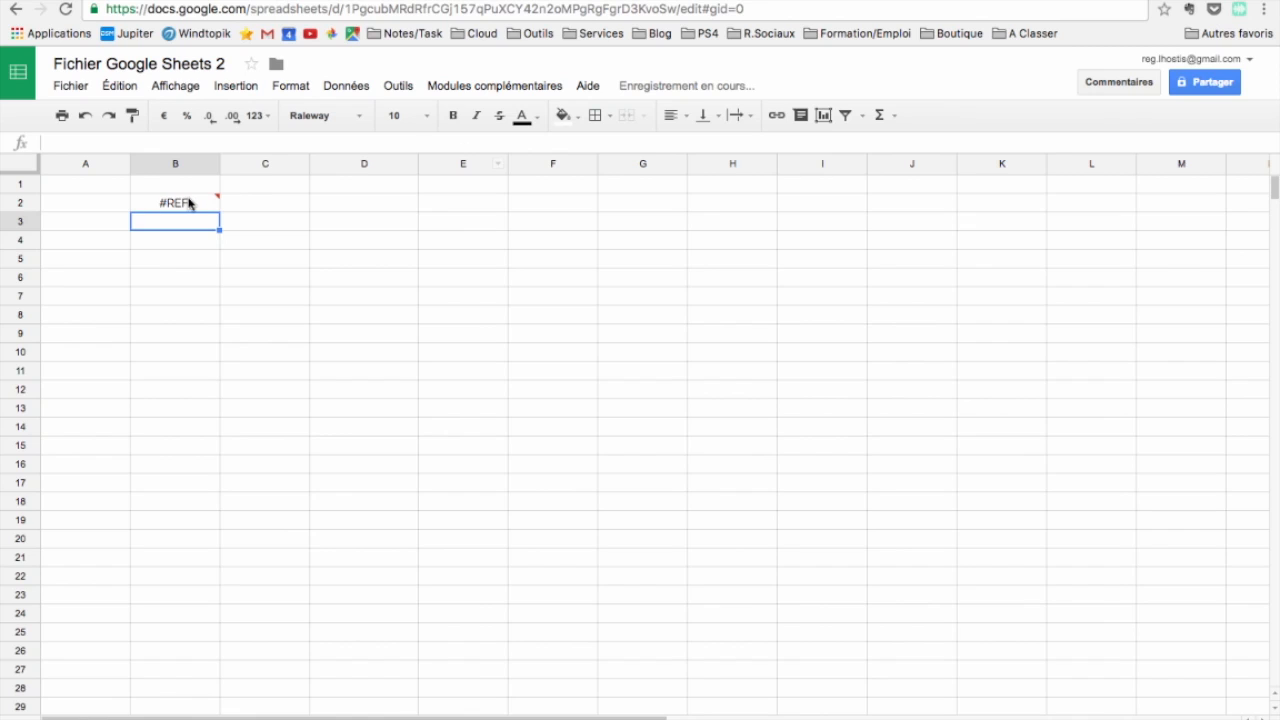
Authorize the formula in B2 to access the linked source spreadsheet.
left_click(190, 203)
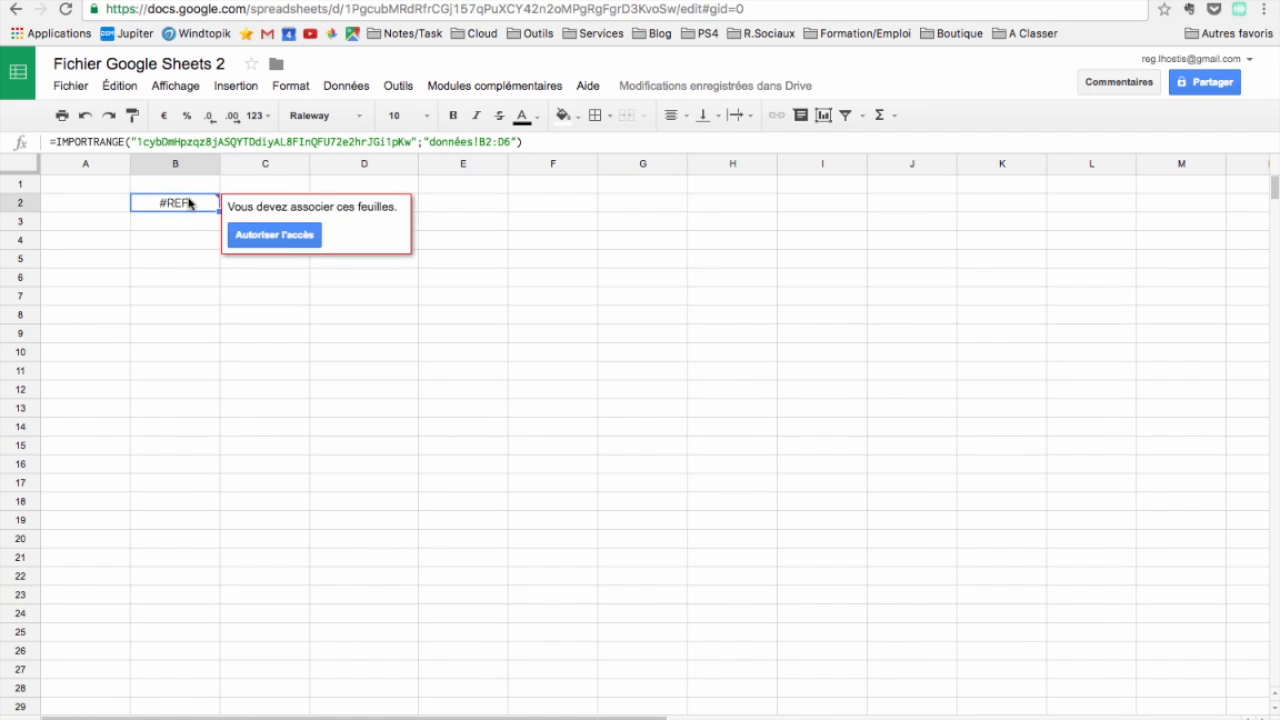
left_click(275, 236)
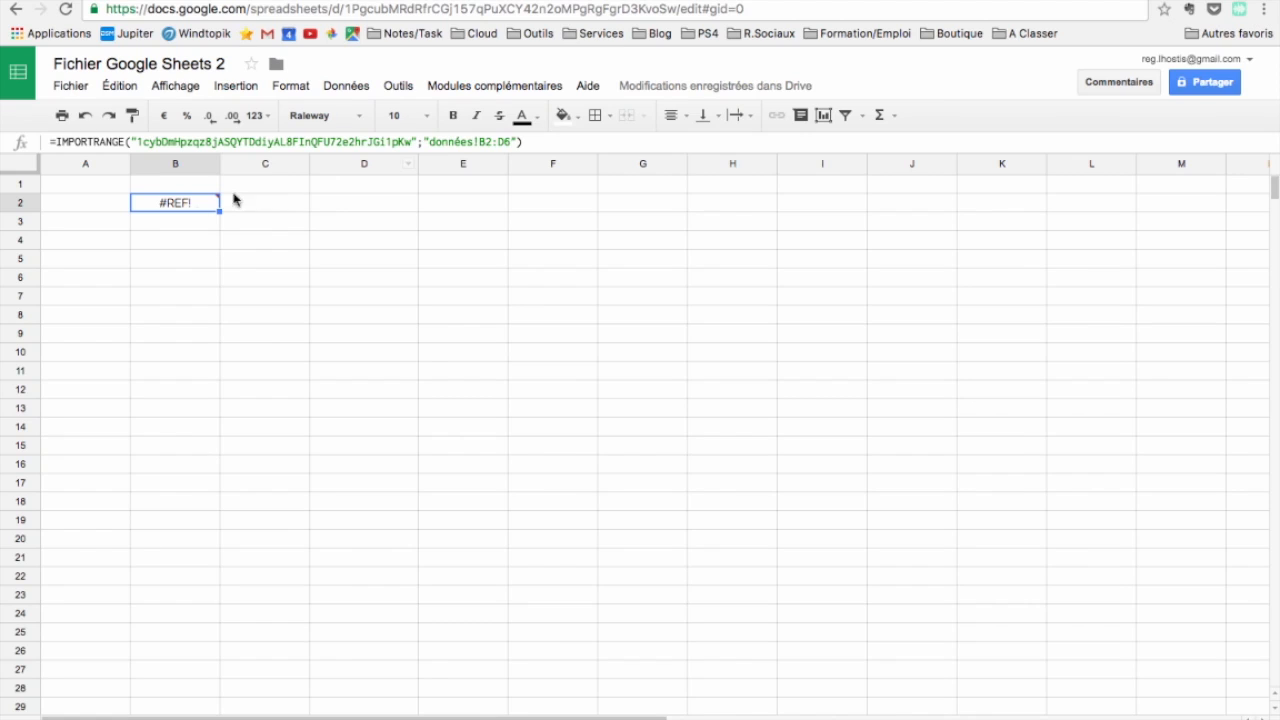
left_click(261, 242)
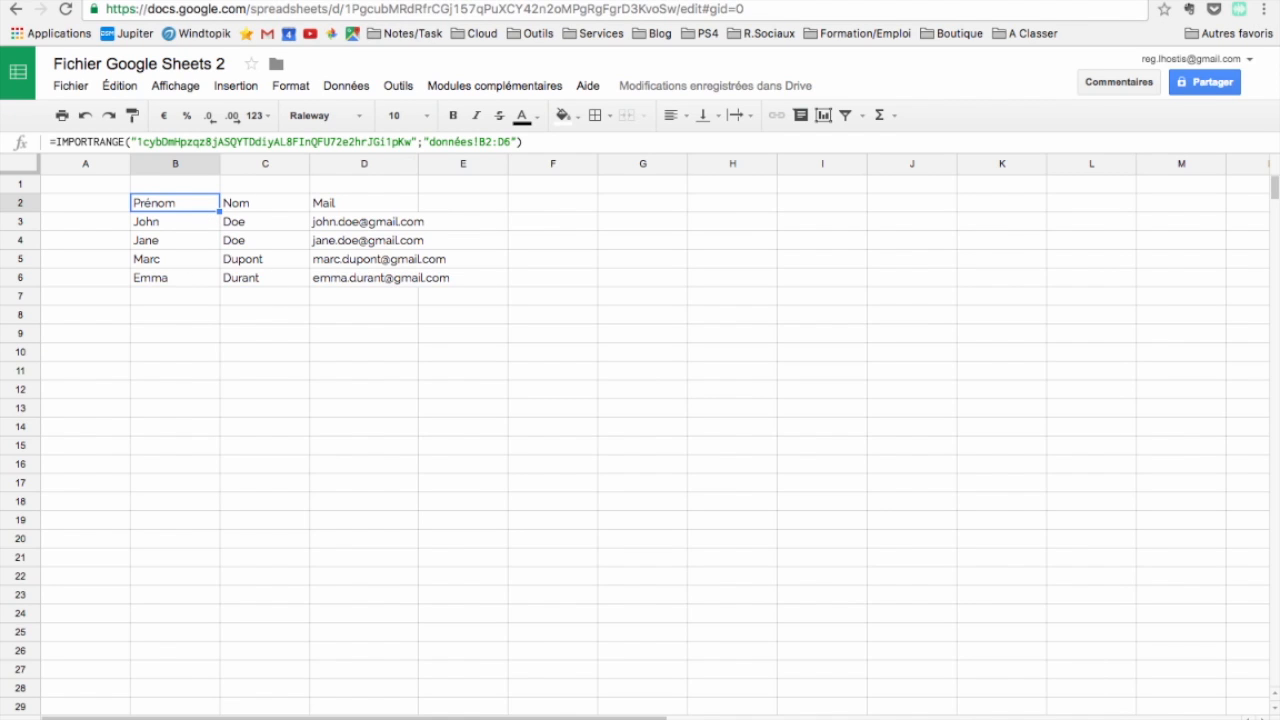
Compare with the source table in Fichier Google Sheets 1, and widen column D in Fichier Google Sheets 2 to fit the mail addresses.
left_click(435, 0)
mouse_move(555, 4)
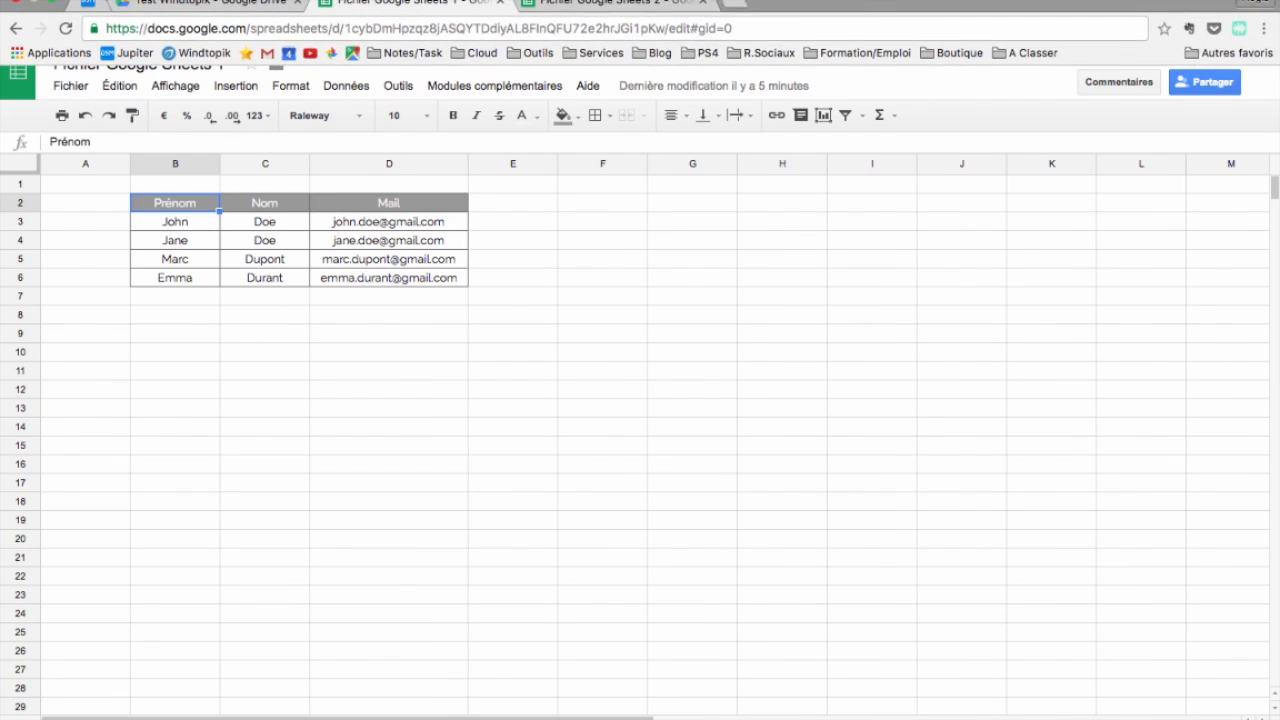
left_click(555, 4)
left_click_drag(416, 163, 489, 163)
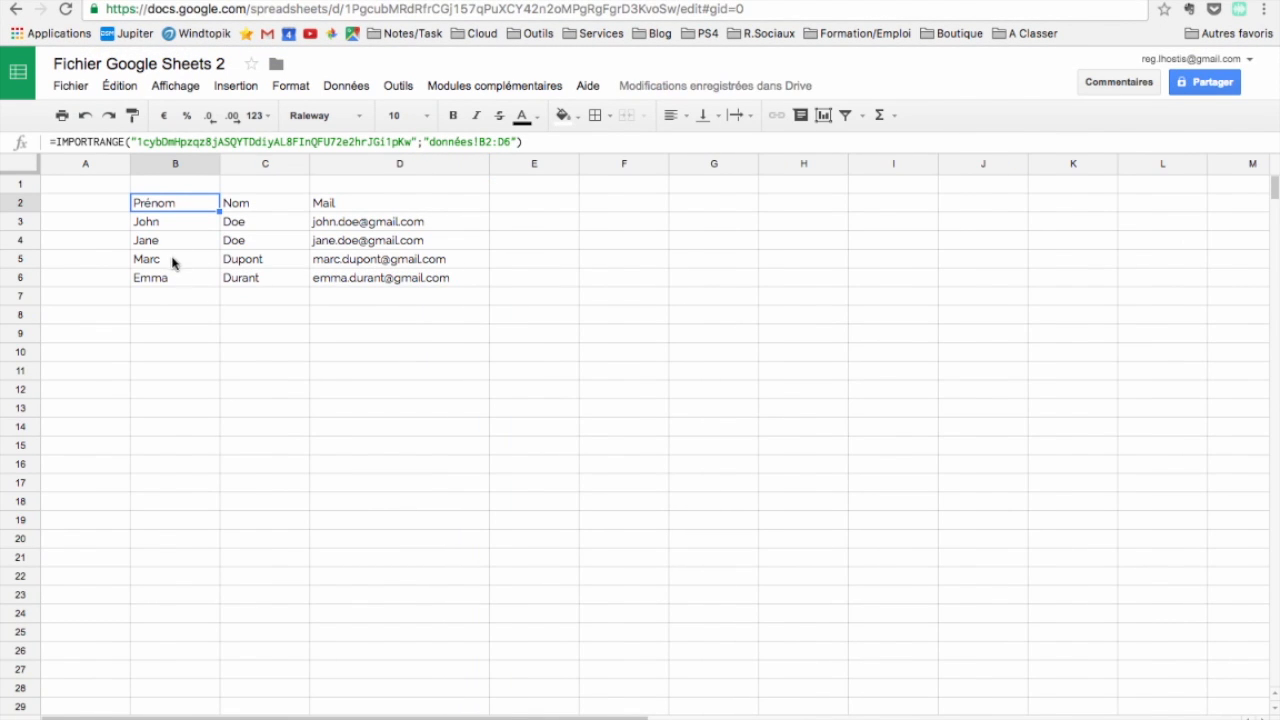
Replace the first name in cell B5 of Fichier Google Sheets 1 with a different first name.
left_click(400, 2)
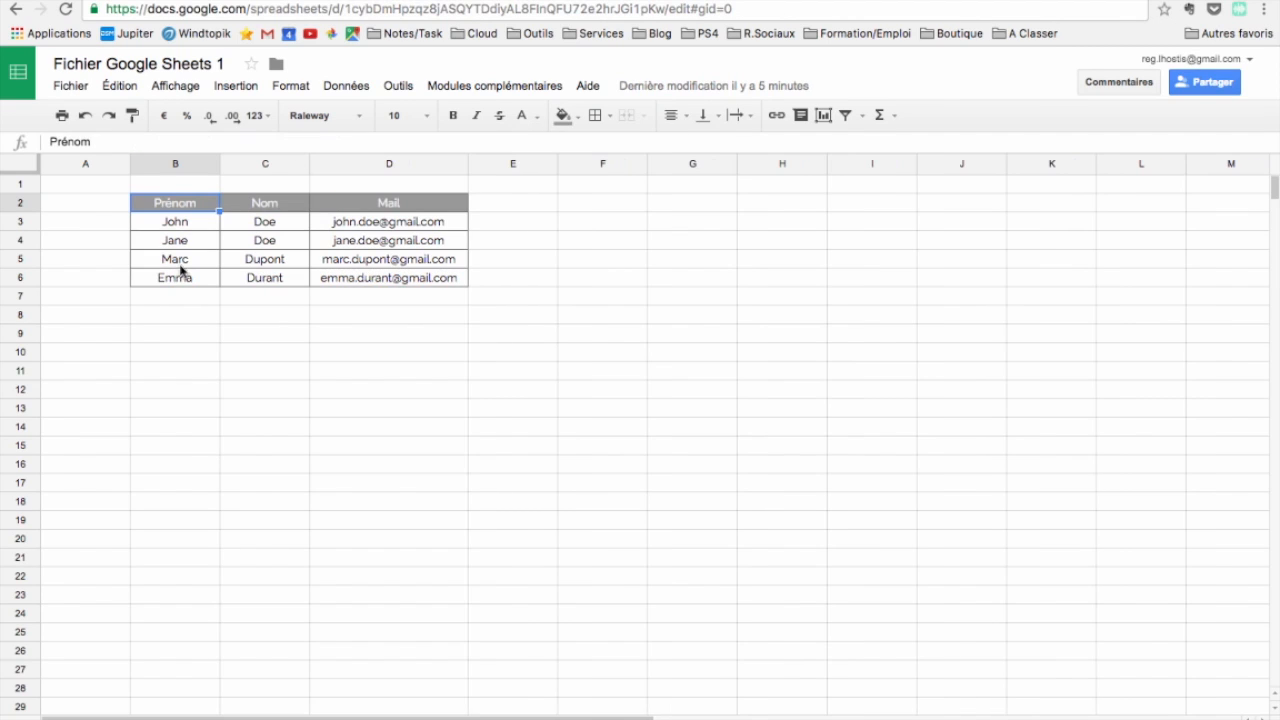
left_click(185, 262)
type("Thomas")
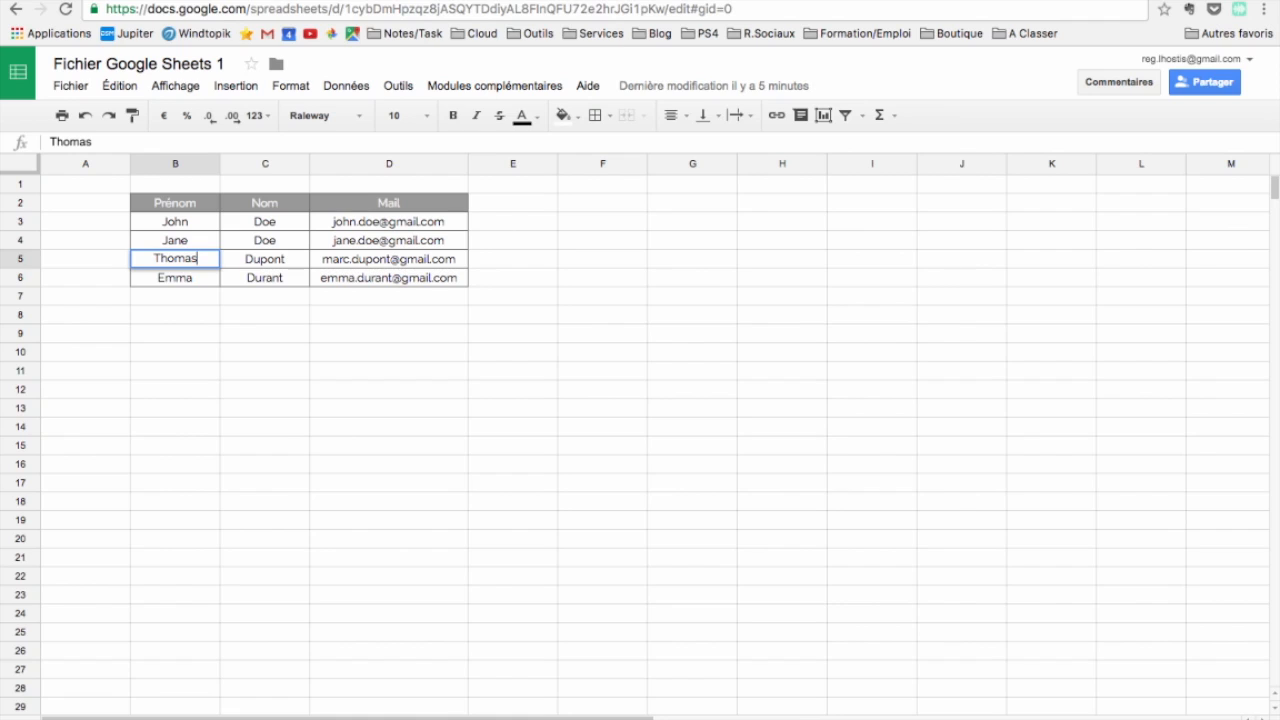
key("Return")
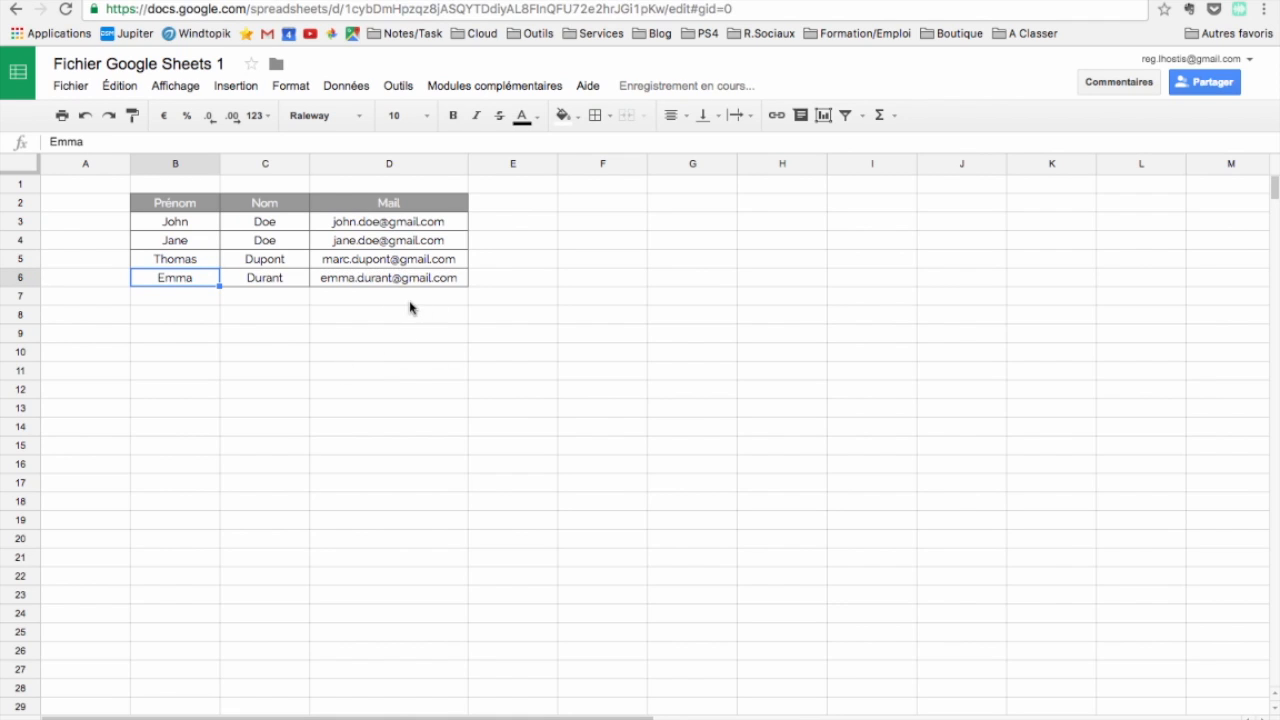
Check in Fichier Google Sheets 2 whether the imported first name in row 5 follows the source change.
key("ctrl+Tab")
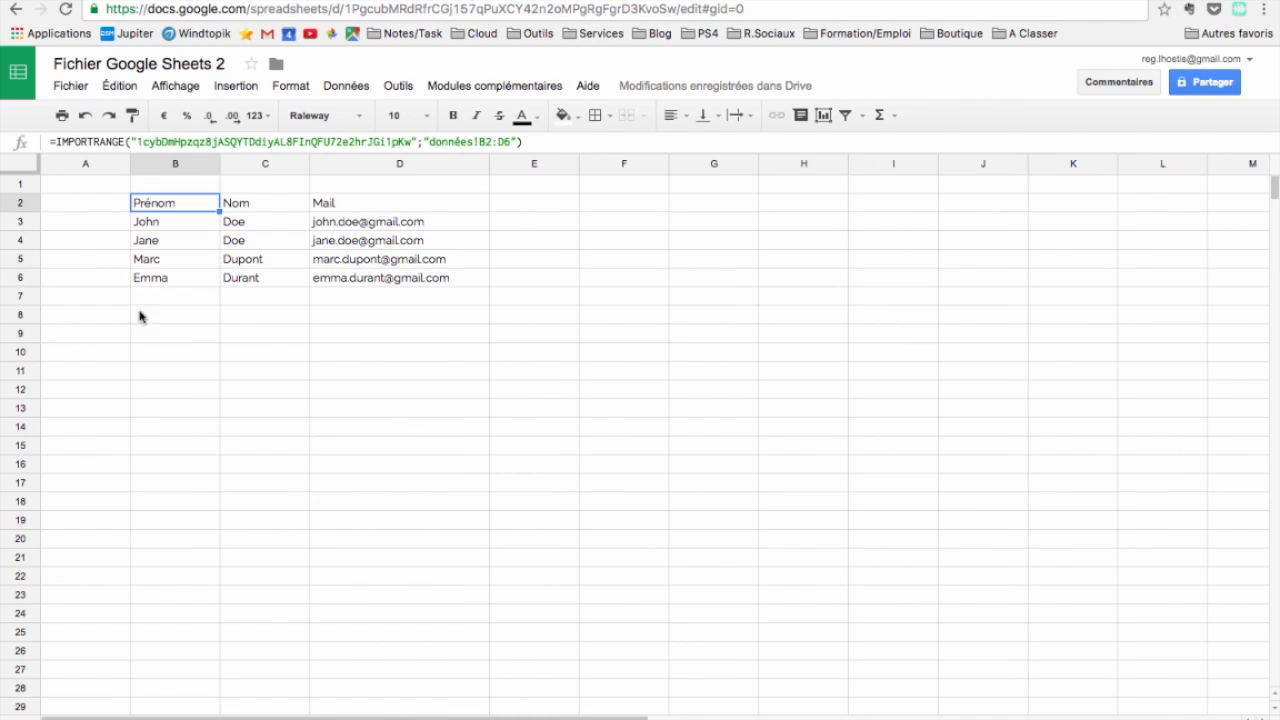
left_click(188, 346)
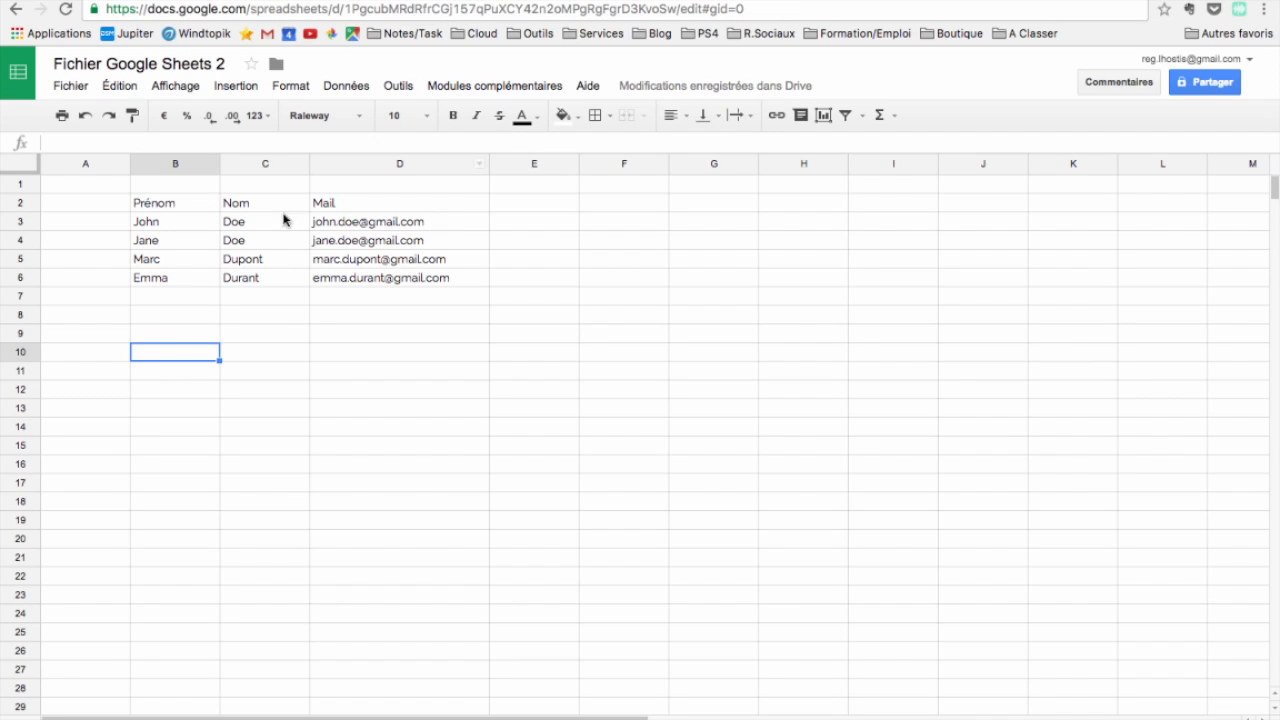
key("ctrl+Tab")
key("ctrl+Tab")
left_click(251, 320)
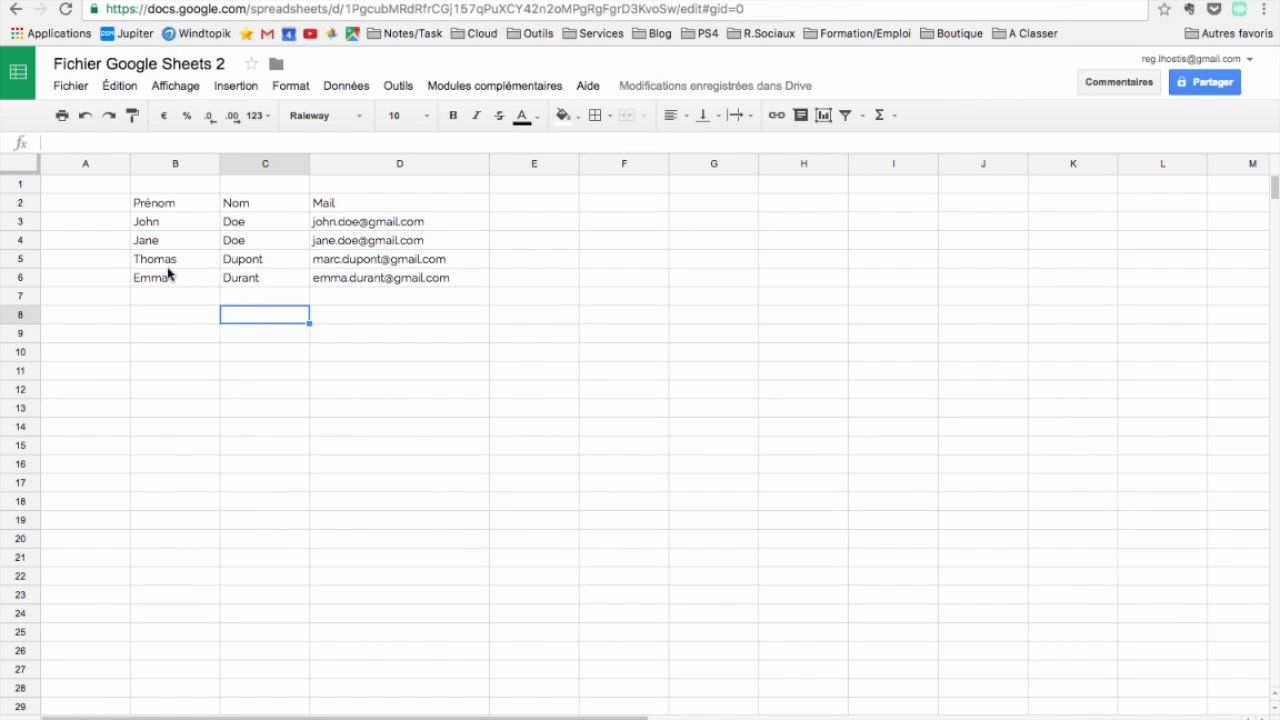
left_click(171, 265)
left_click(204, 311)
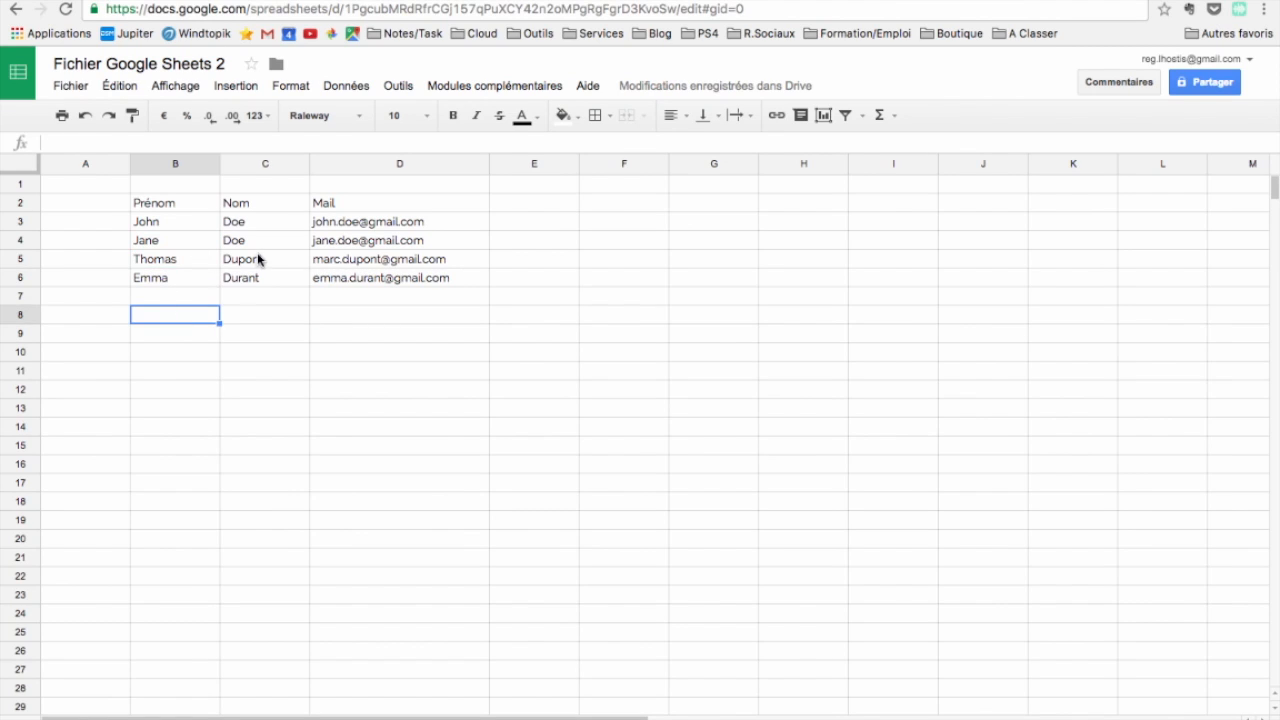